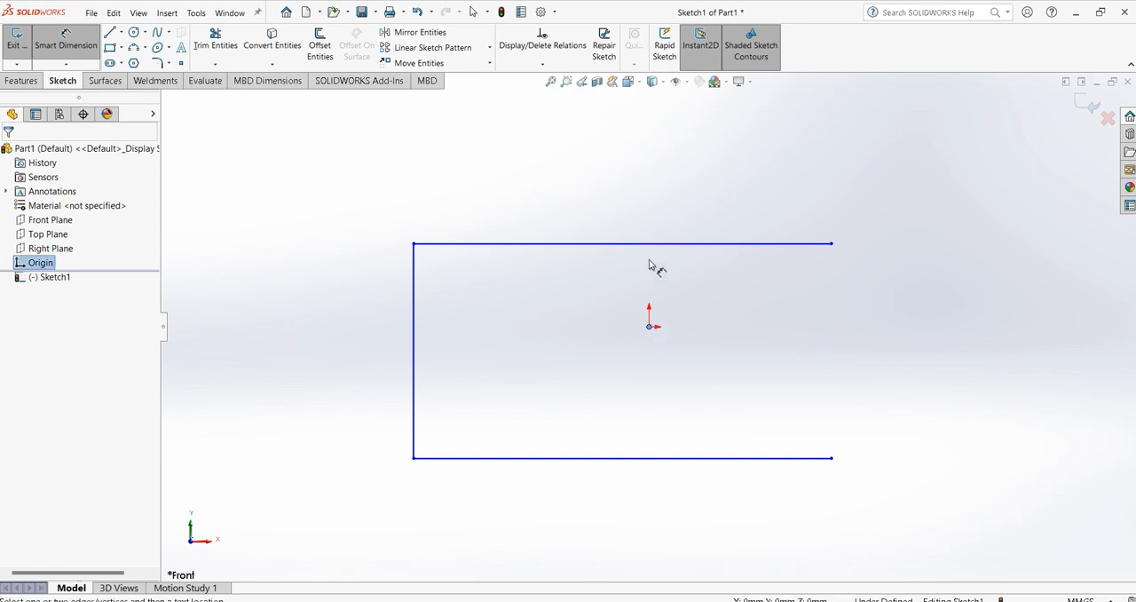
# Dimension the distance between the origin and the upper horizontal line as 50 mm.
pyautogui.click(671, 244)
pyautogui.click(713, 277)
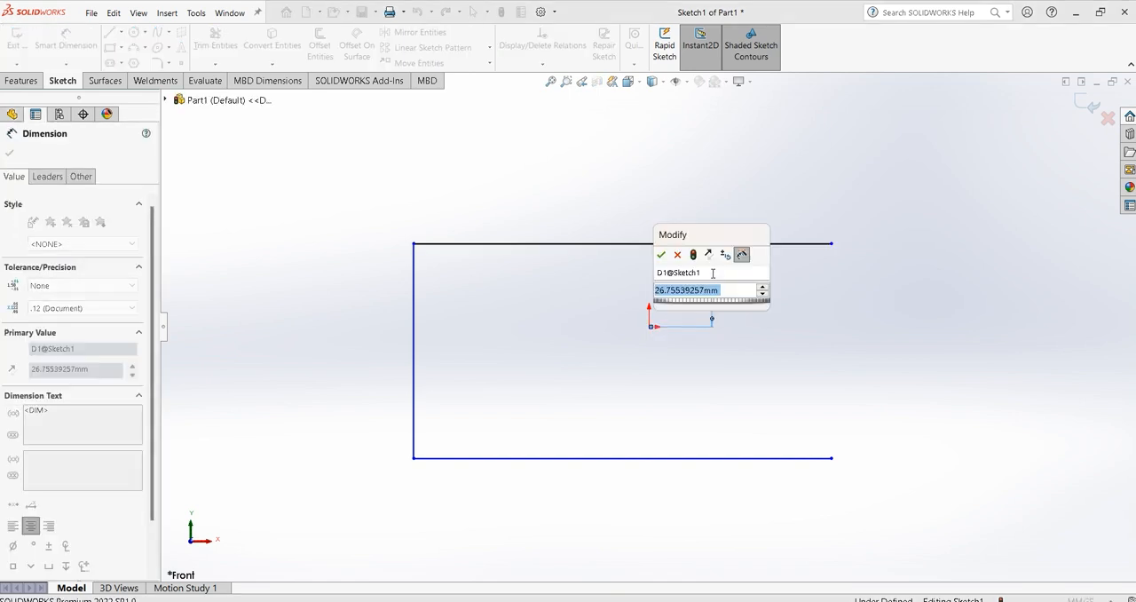
pyautogui.write('50')
pyautogui.press('Return')
pyautogui.click(877, 344)
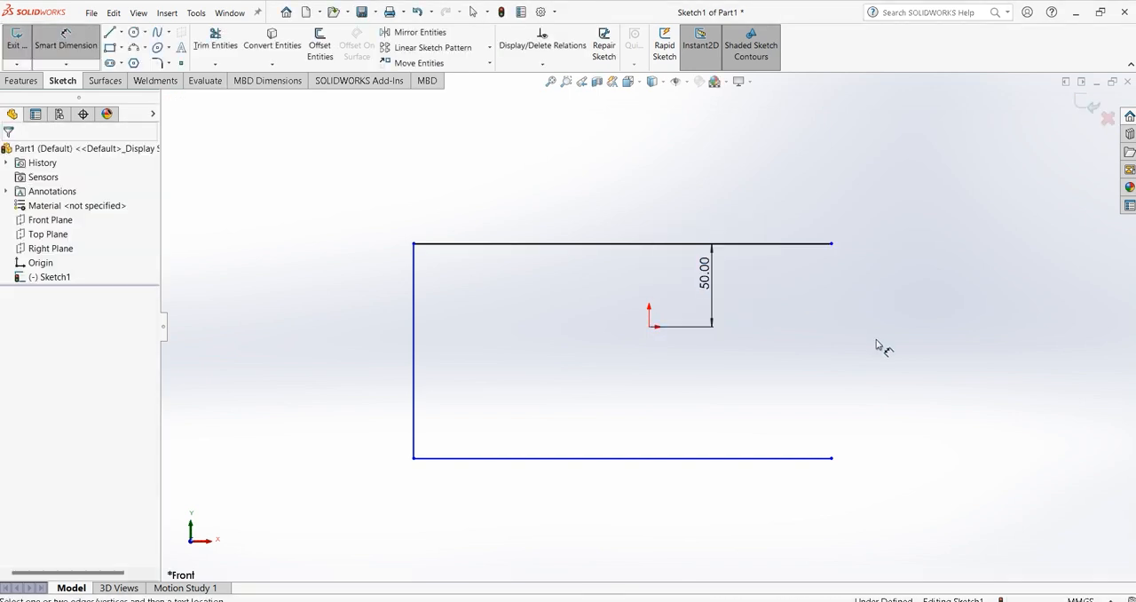
# Dimension the distance between the origin and the lower horizontal line as 50 mm.
pyautogui.click(651, 327)
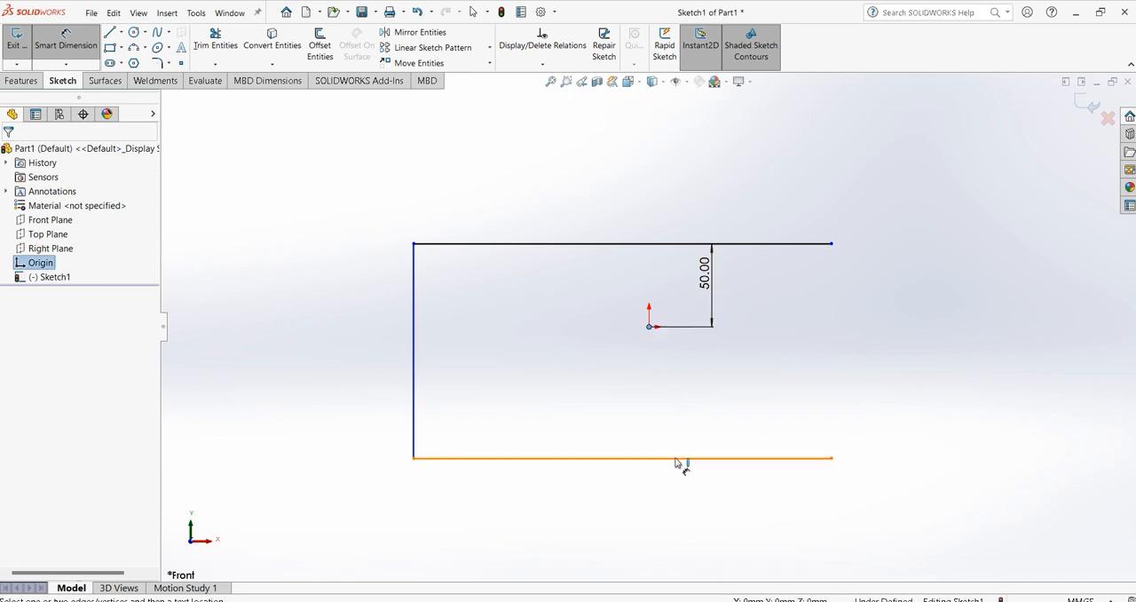
pyautogui.click(680, 458)
pyautogui.click(685, 388)
pyautogui.write('50')
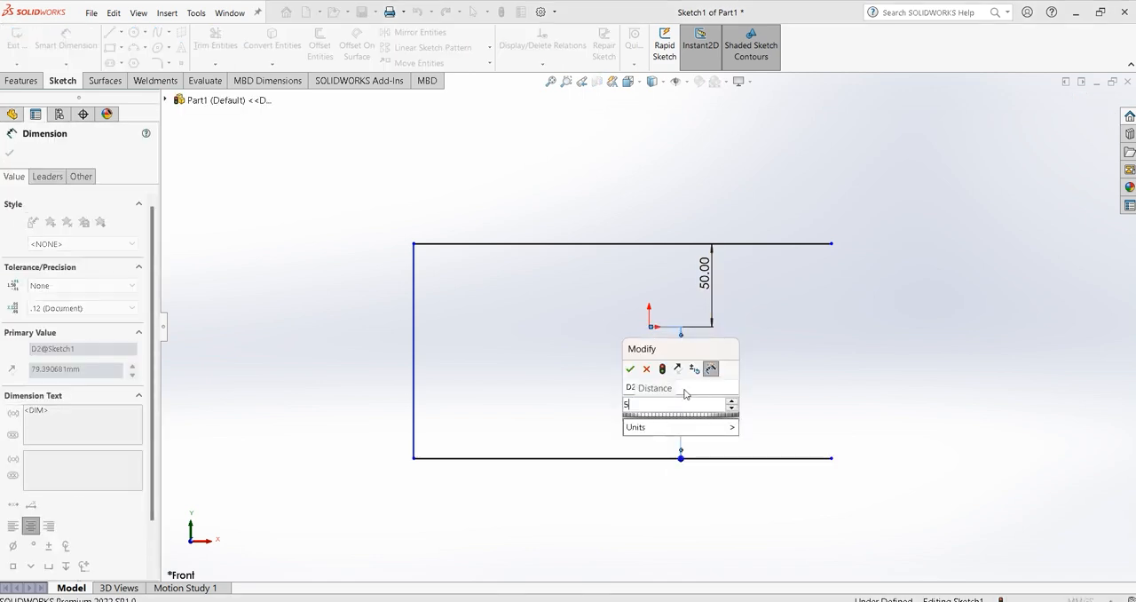
pyautogui.press('Return')
pyautogui.click(950, 352)
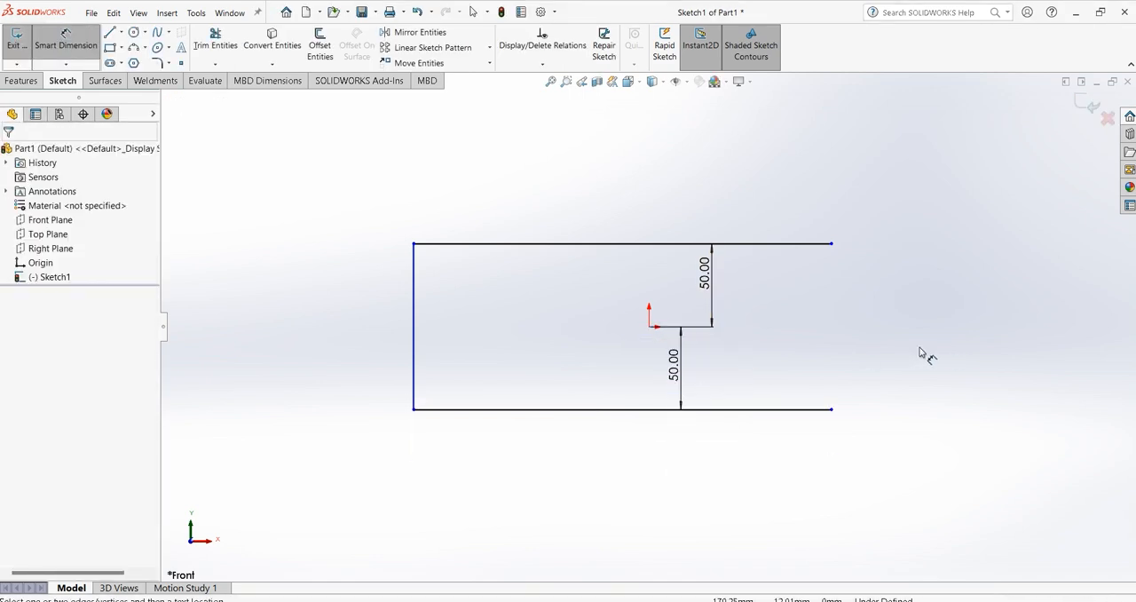
# Dimension the upper and lower horizontal lines to a length of 250 mm each.
pyautogui.click(493, 244)
pyautogui.click(560, 200)
pyautogui.write('250')
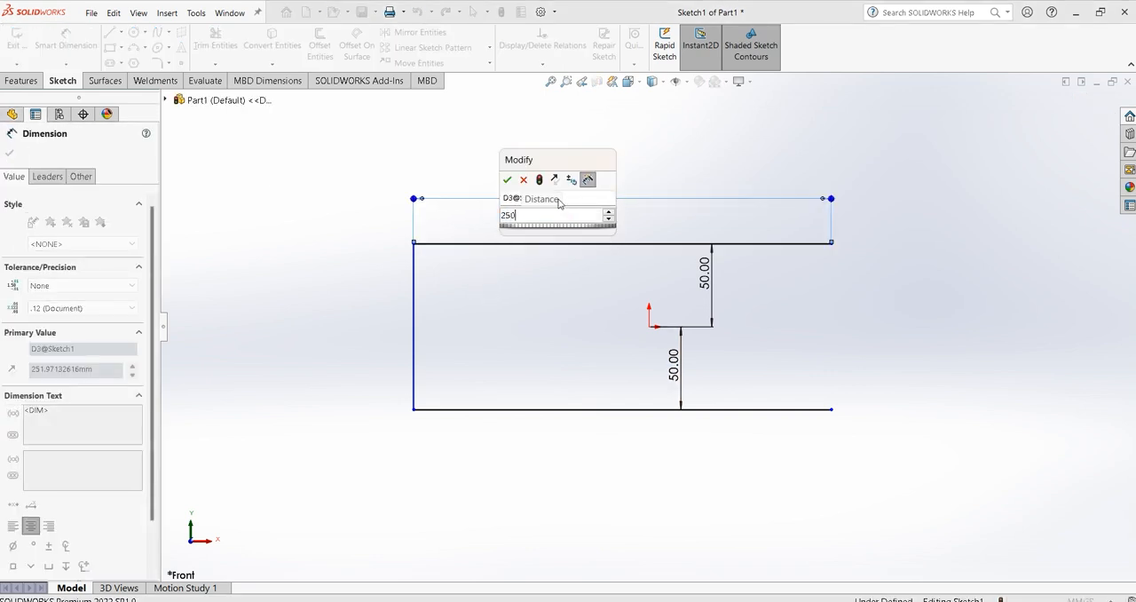
pyautogui.press('Return')
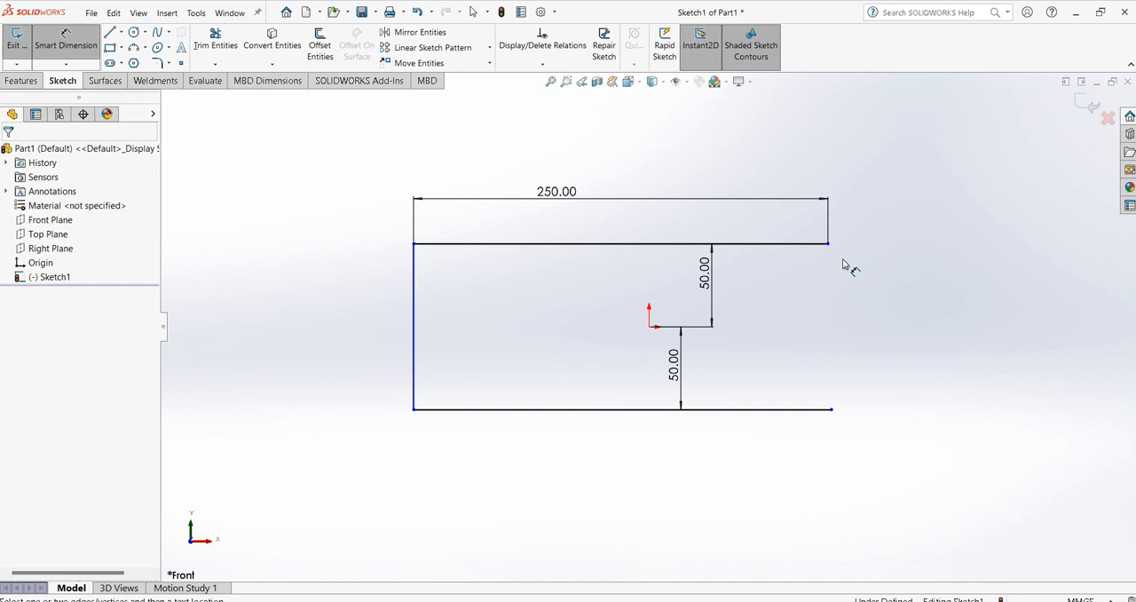
pyautogui.click(721, 410)
pyautogui.click(722, 462)
pyautogui.write('250')
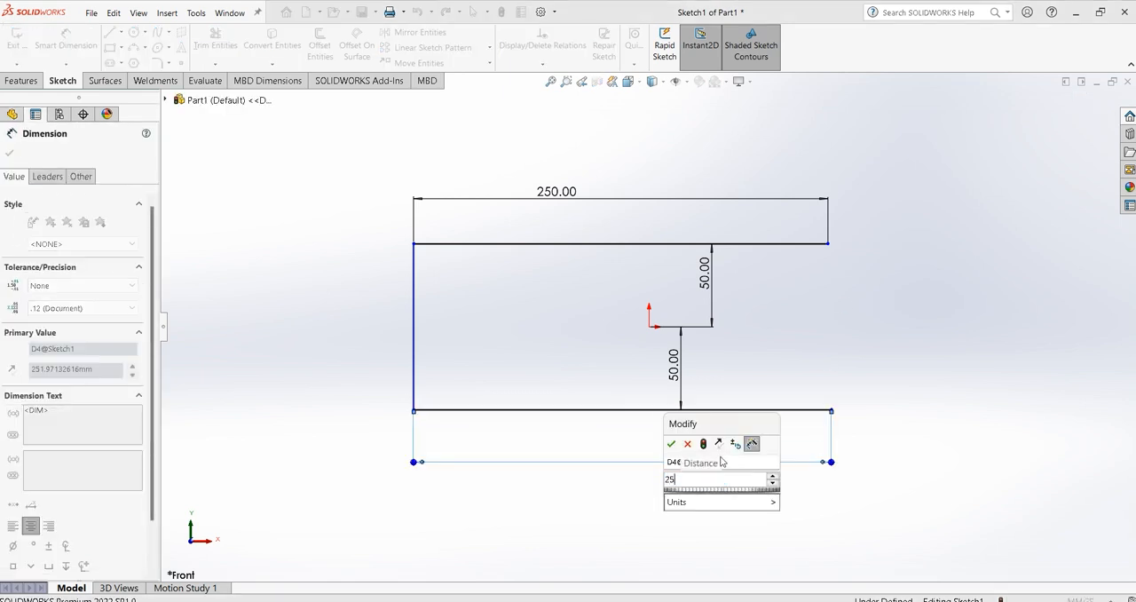
pyautogui.press('Return')
pyautogui.press('Escape')
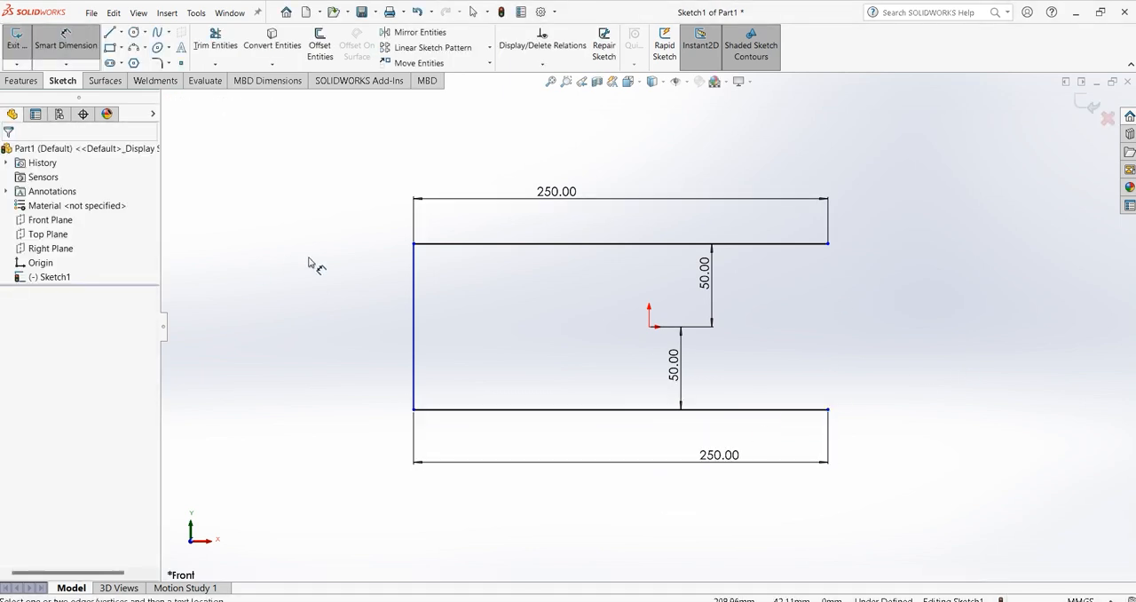
# Dimension the horizontal distance between the origin and the vertical line as 150 mm.
pyautogui.click(648, 326)
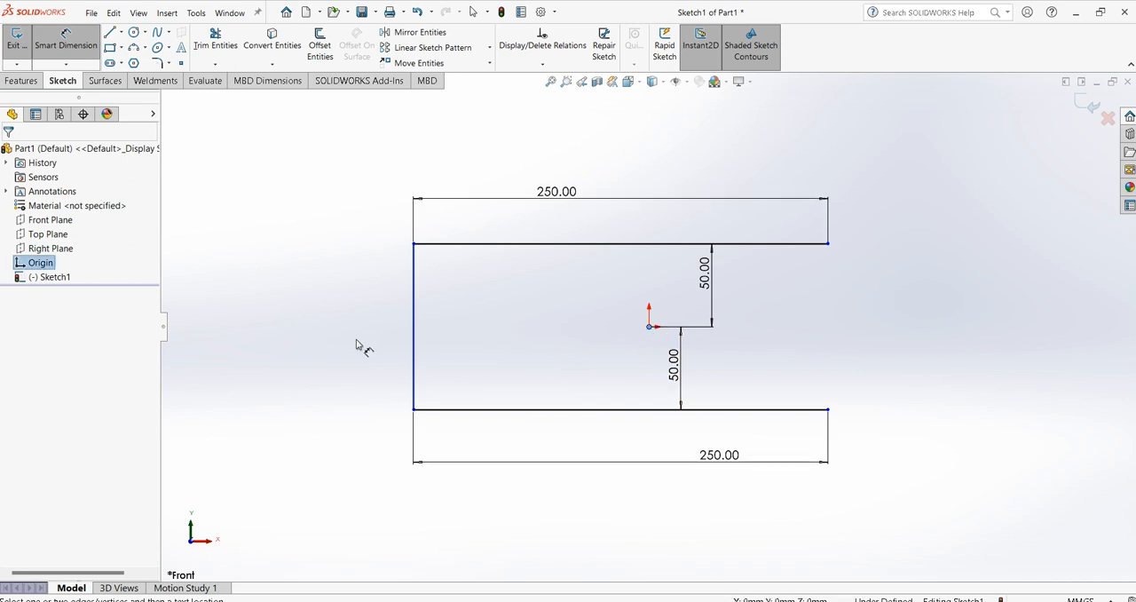
pyautogui.click(416, 324)
pyautogui.click(502, 328)
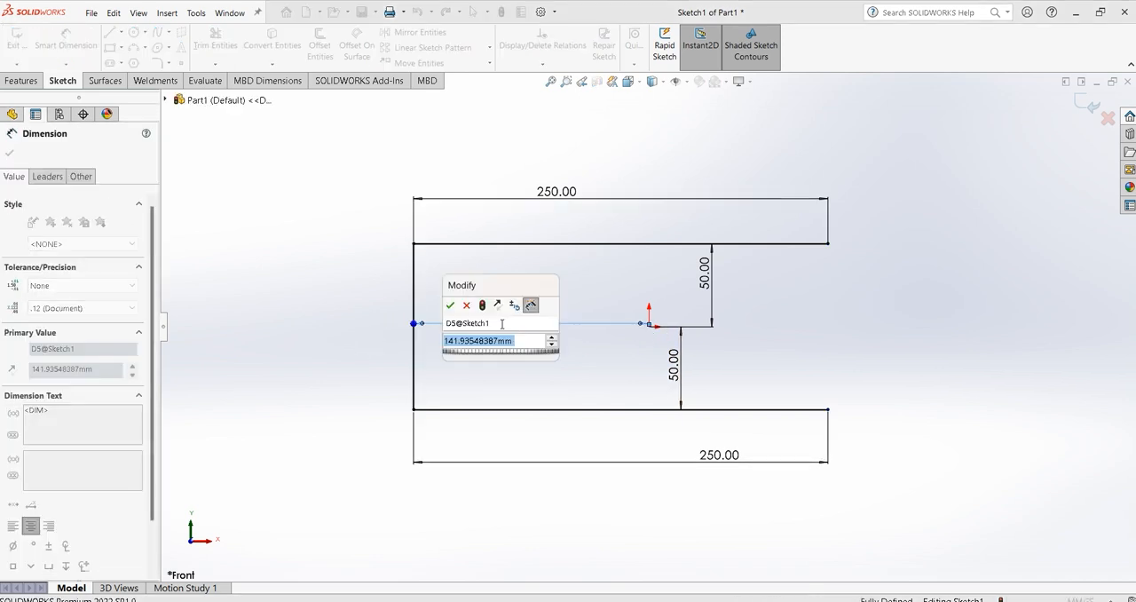
pyautogui.write('150')
pyautogui.press('Return')
pyautogui.click(839, 339)
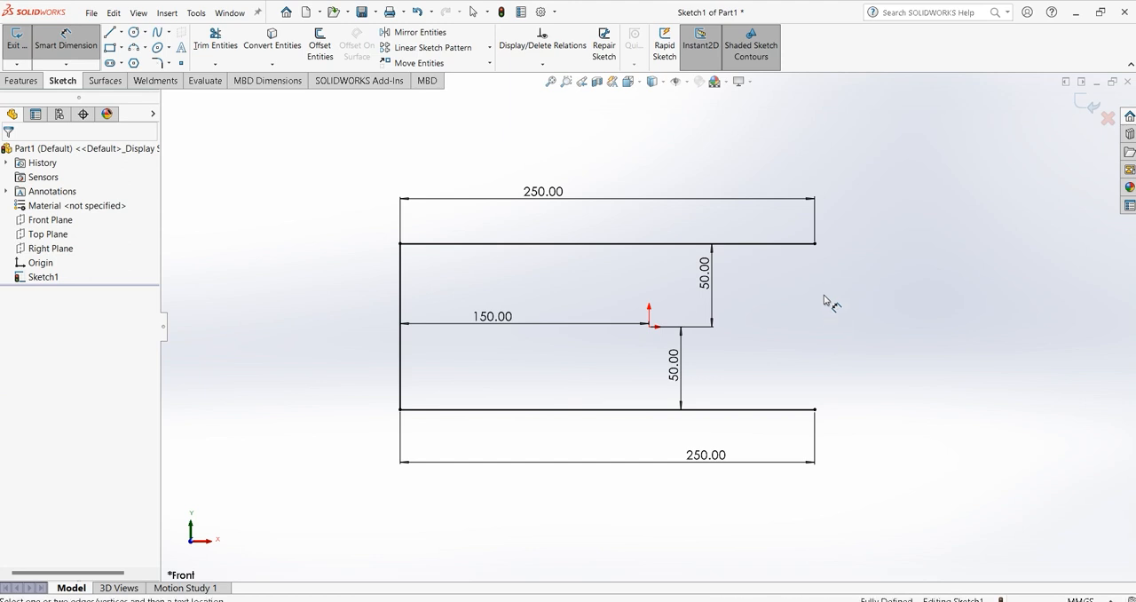
# Round both corners of the U-shaped path with 40 mm sketch fillets and close the sketch.
pyautogui.click(156, 62)
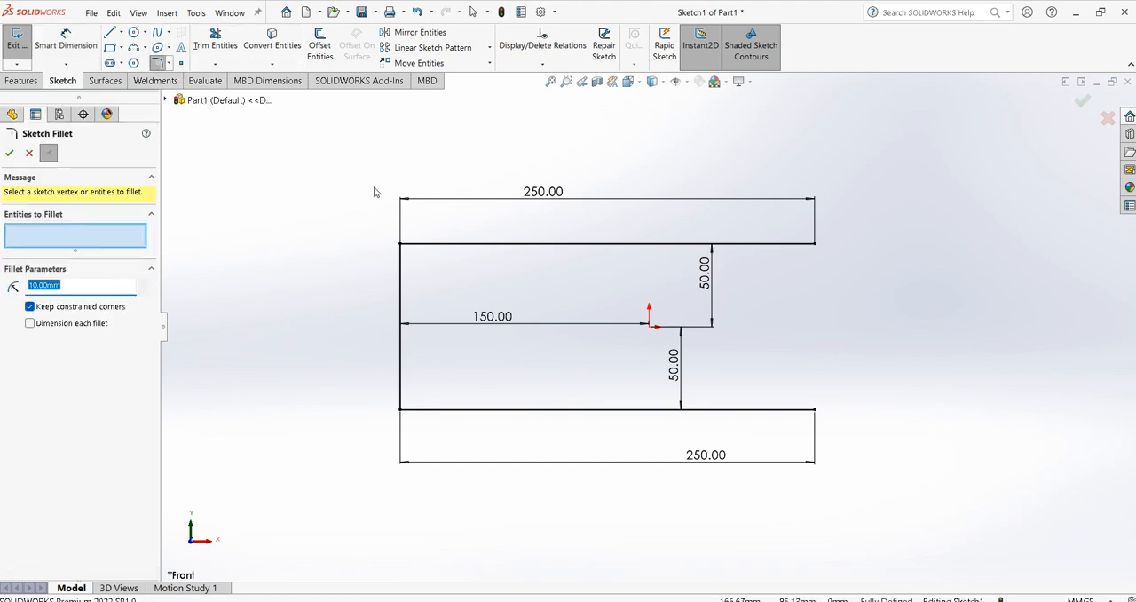
pyautogui.click(466, 244)
pyautogui.click(400, 292)
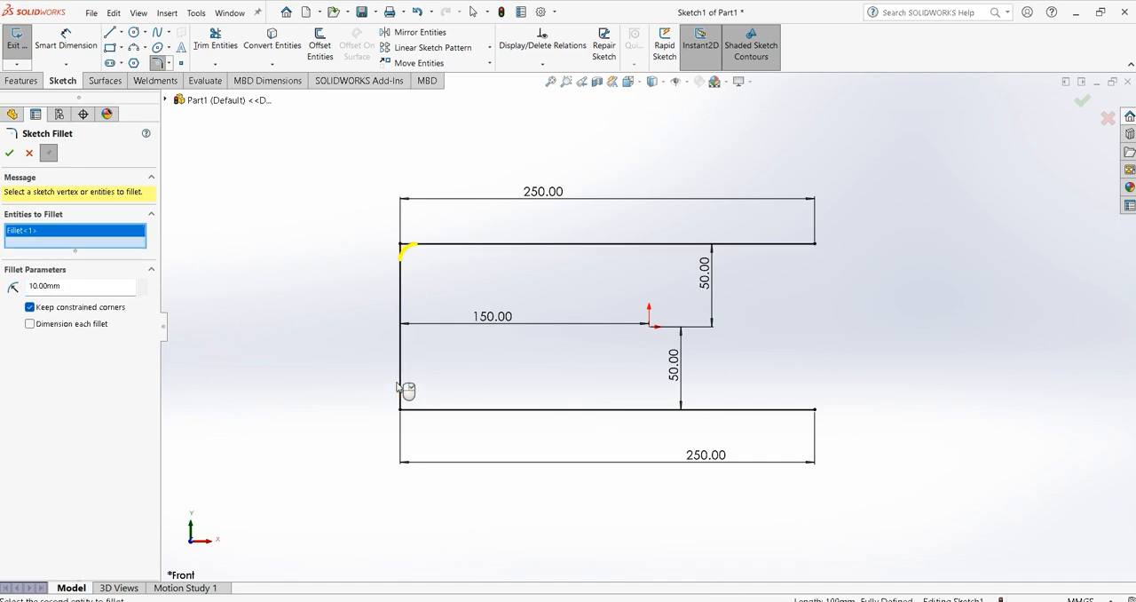
pyautogui.click(435, 412)
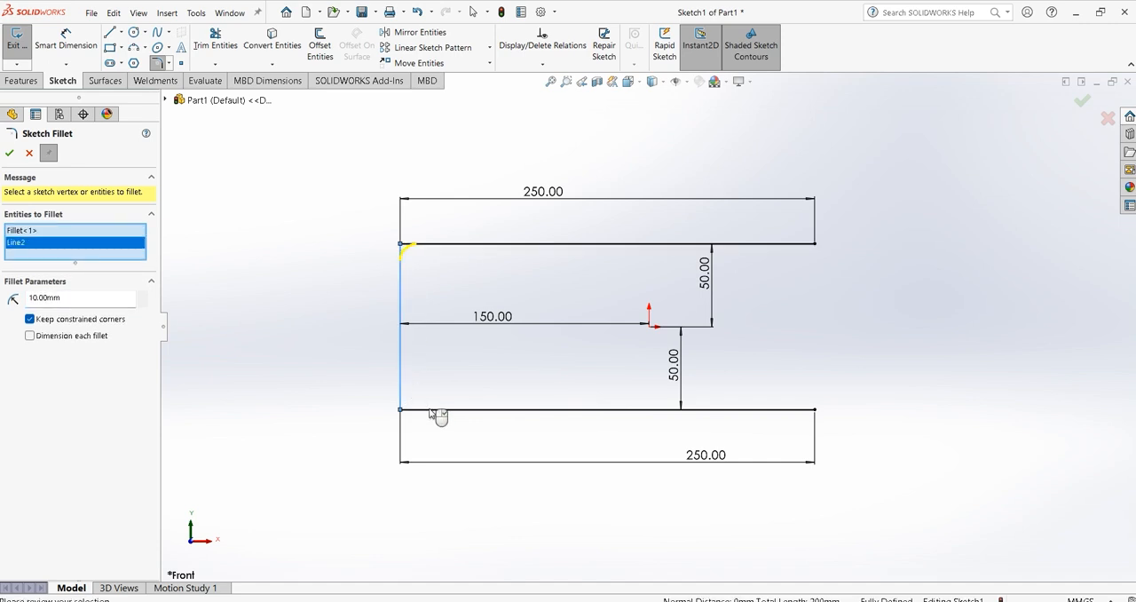
pyautogui.click(143, 296)
pyautogui.click(143, 296)
pyautogui.click(143, 296)
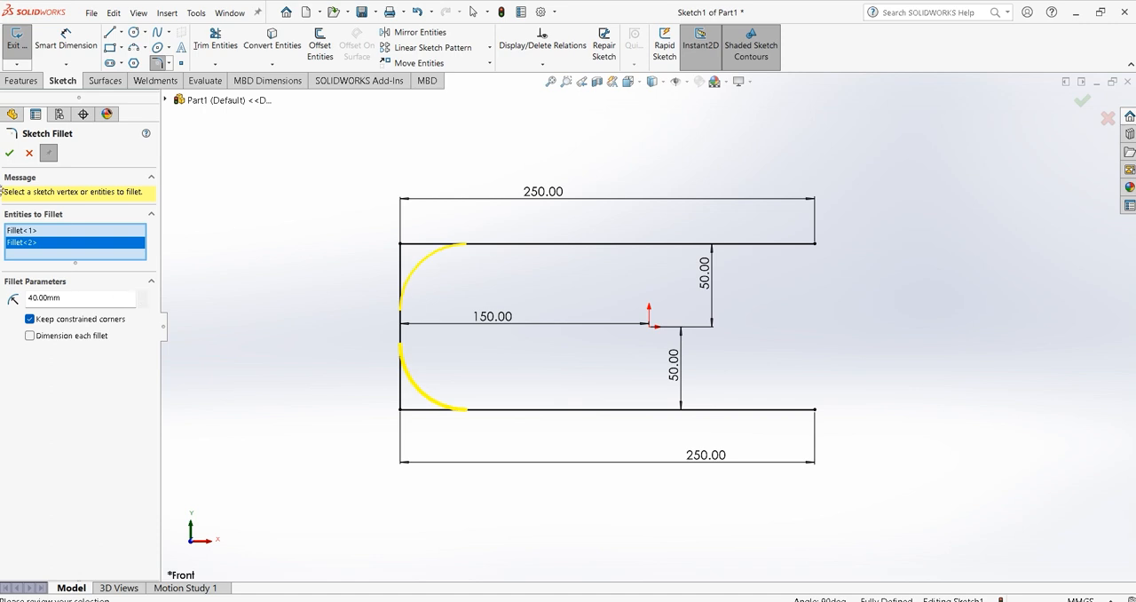
pyautogui.click(9, 153)
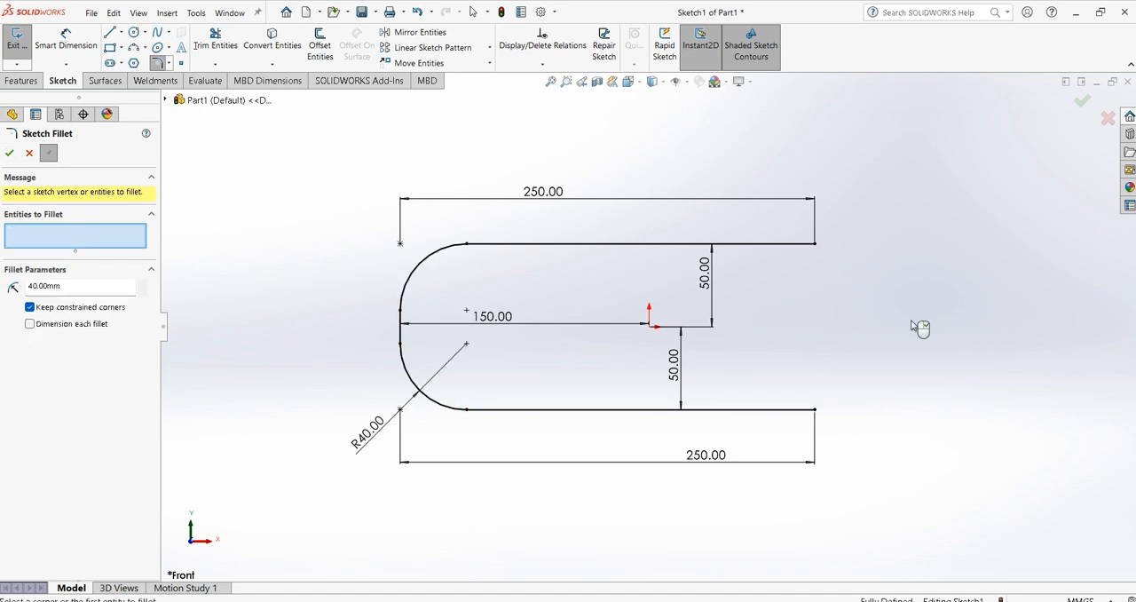
pyautogui.click(1082, 101)
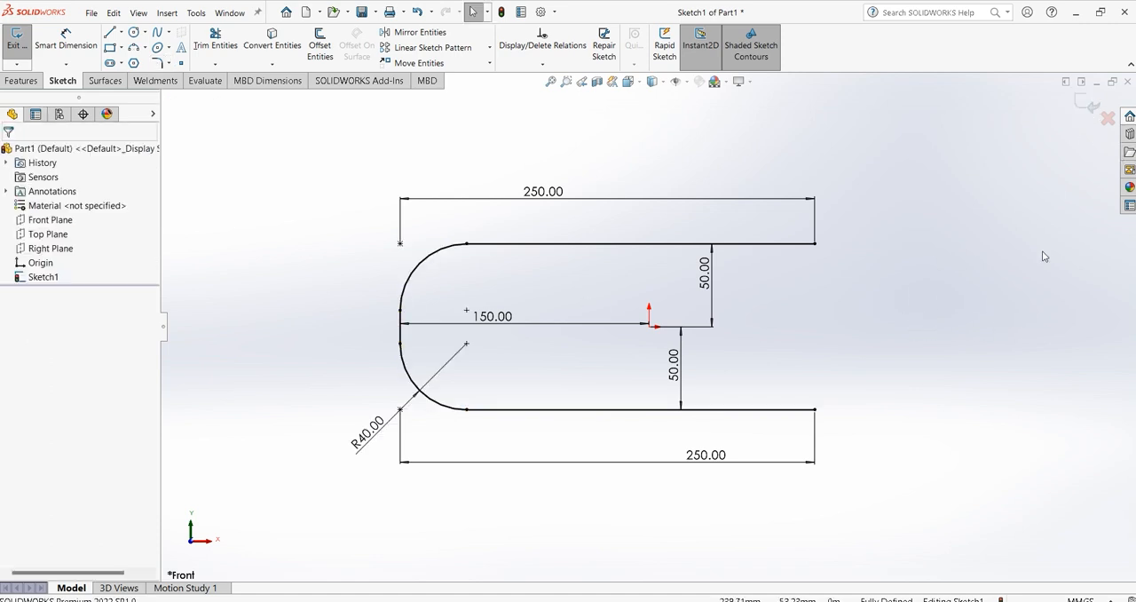
pyautogui.click(1084, 103)
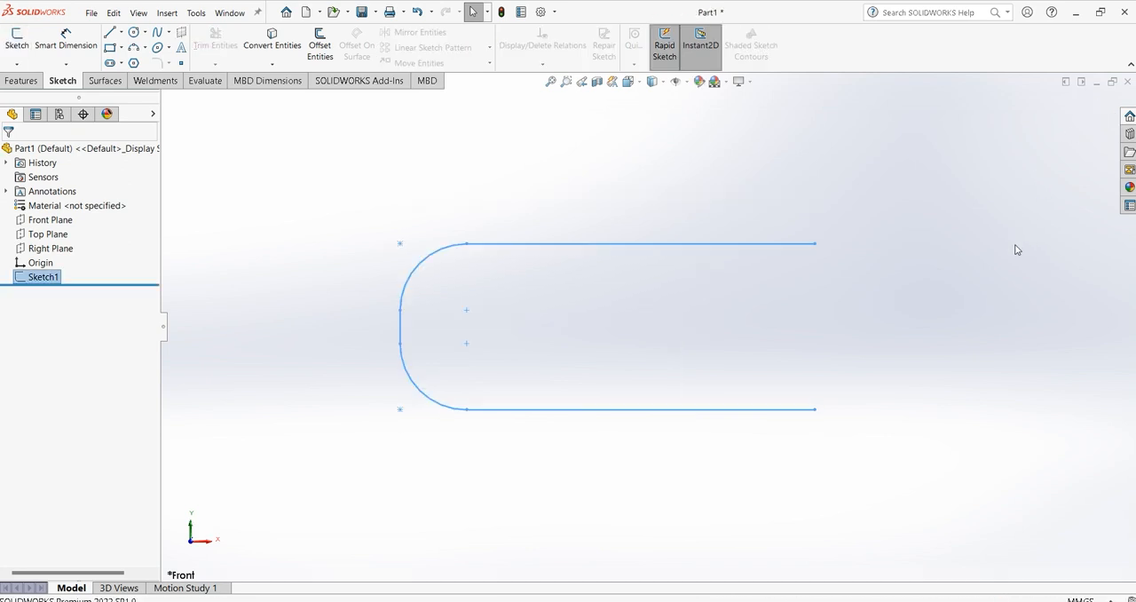
pyautogui.moveTo(956, 228)
pyautogui.mouseDown()
pyautogui.moveTo(895, 254)
pyautogui.moveTo(916, 267)
pyautogui.mouseUp()
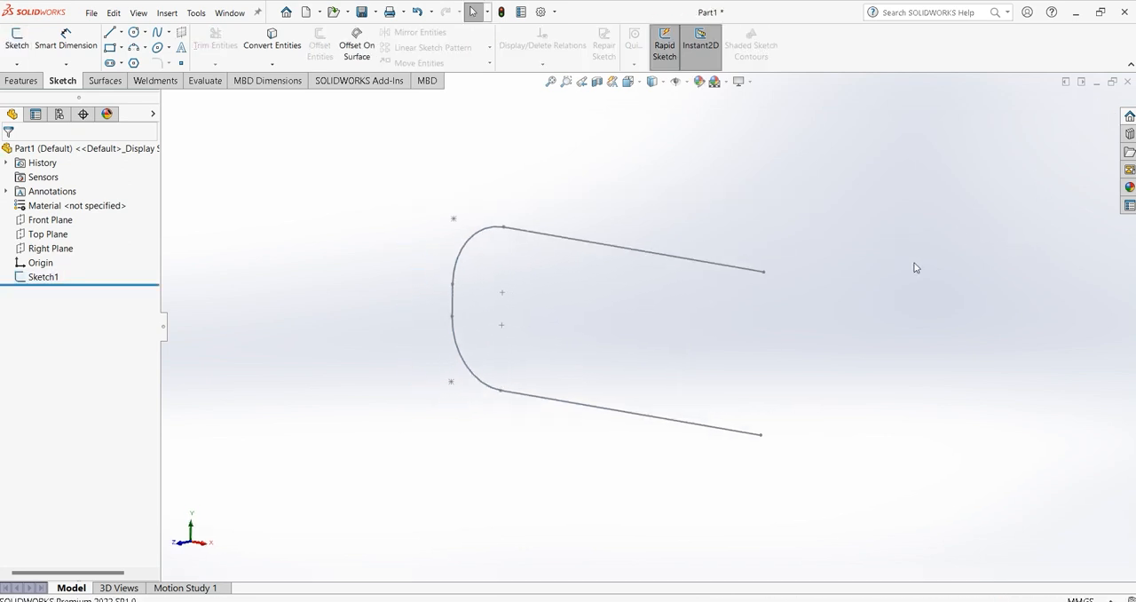
pyautogui.click(22, 82)
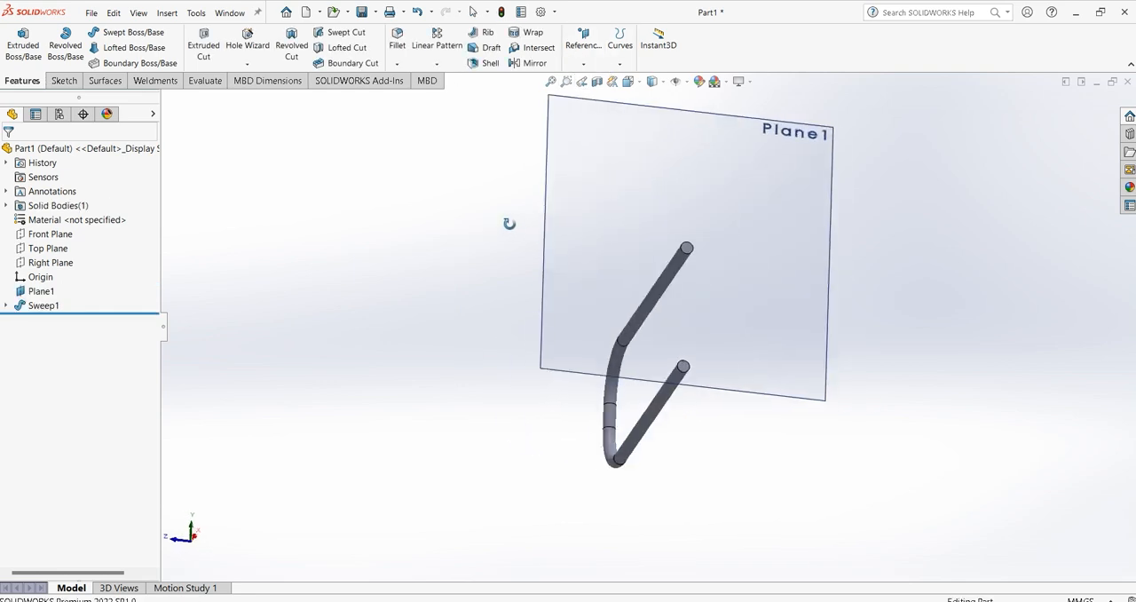
pyautogui.moveTo(509, 223); pyautogui.dragTo(773, 370)
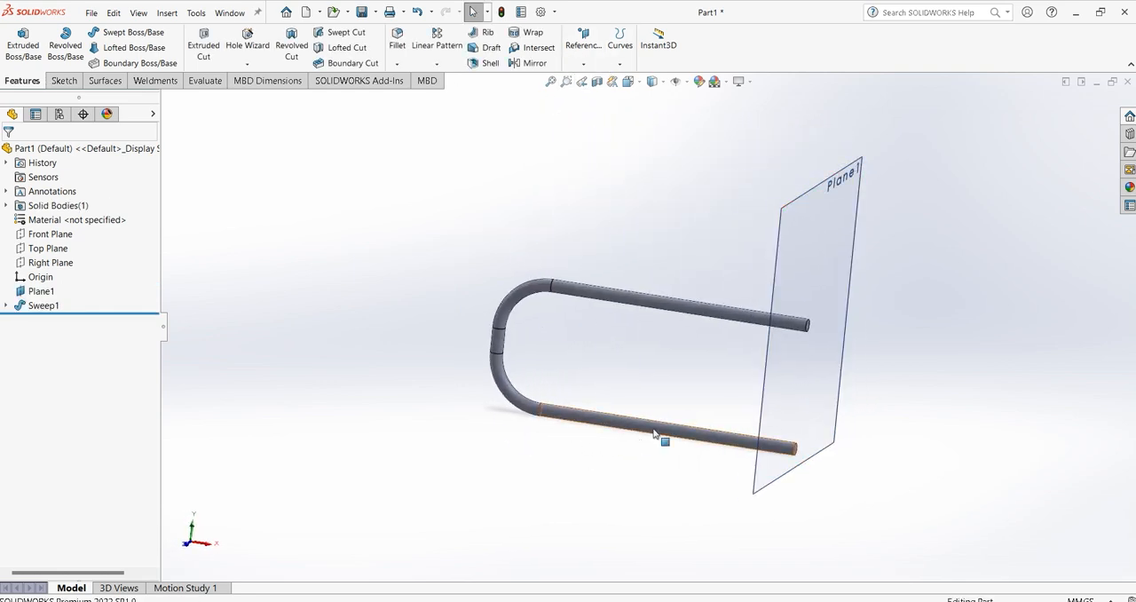
# Save the swept pipe part to a file.
pyautogui.click(92, 14)
pyautogui.click(131, 148)
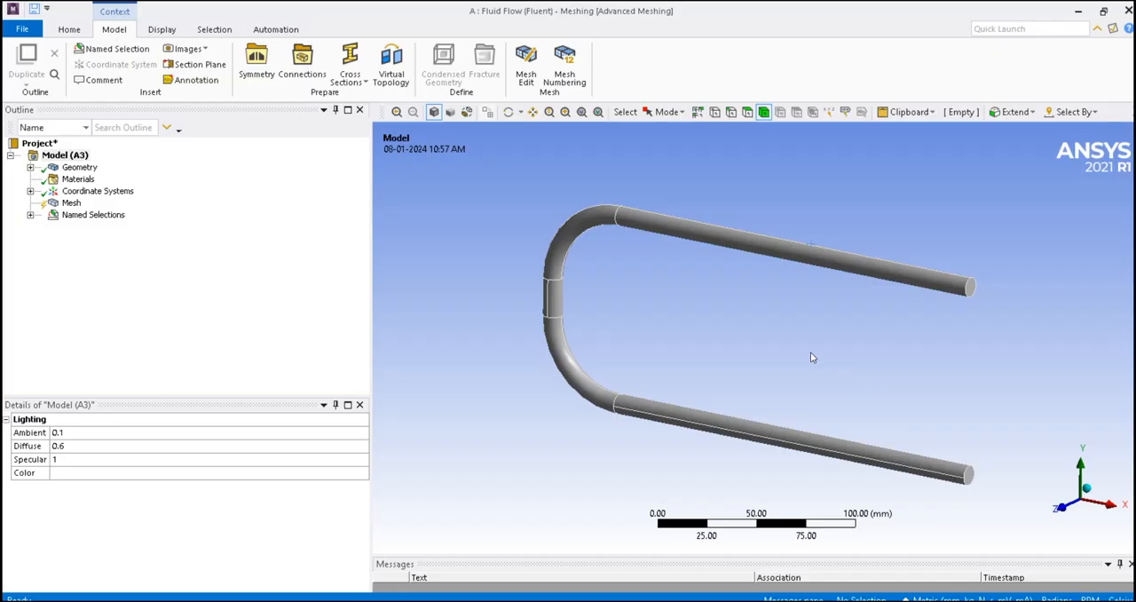
# Examine which pipe faces and bodies the named selections inlet, outlet, pipe and walls cover.
pyautogui.moveTo(800, 294); pyautogui.dragTo(868, 289)
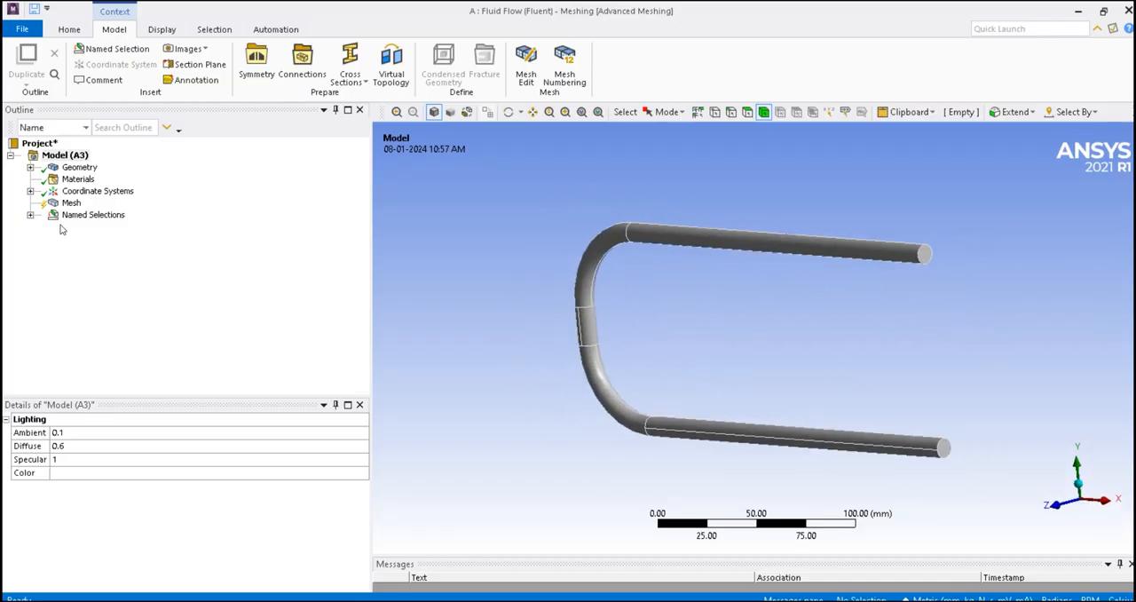
pyautogui.click(93, 214)
pyautogui.click(30, 215)
pyautogui.click(90, 226)
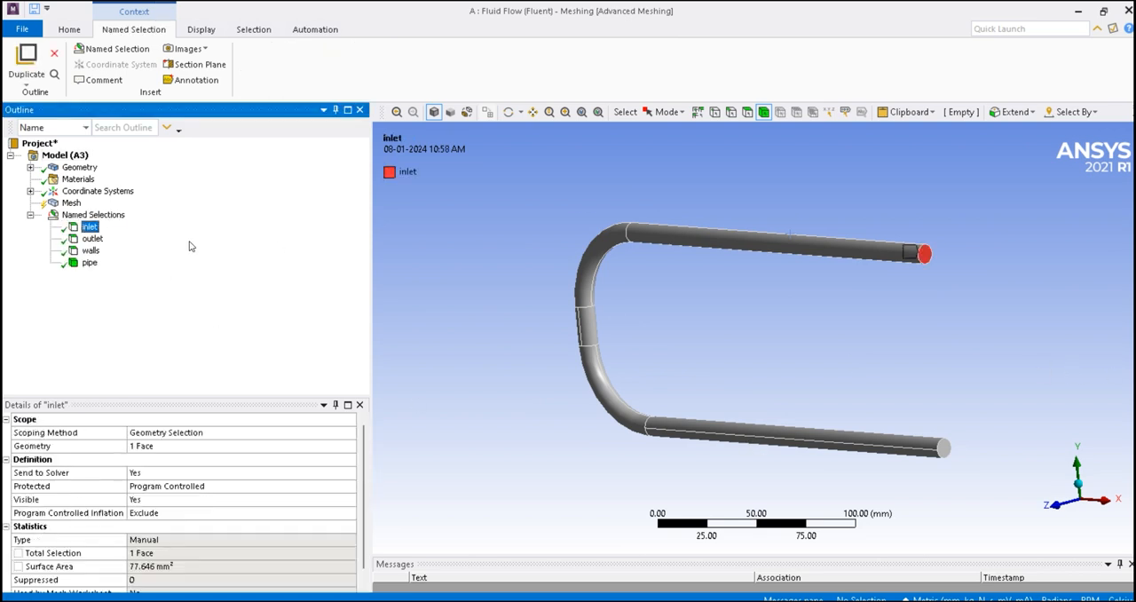
pyautogui.click(92, 239)
pyautogui.click(90, 263)
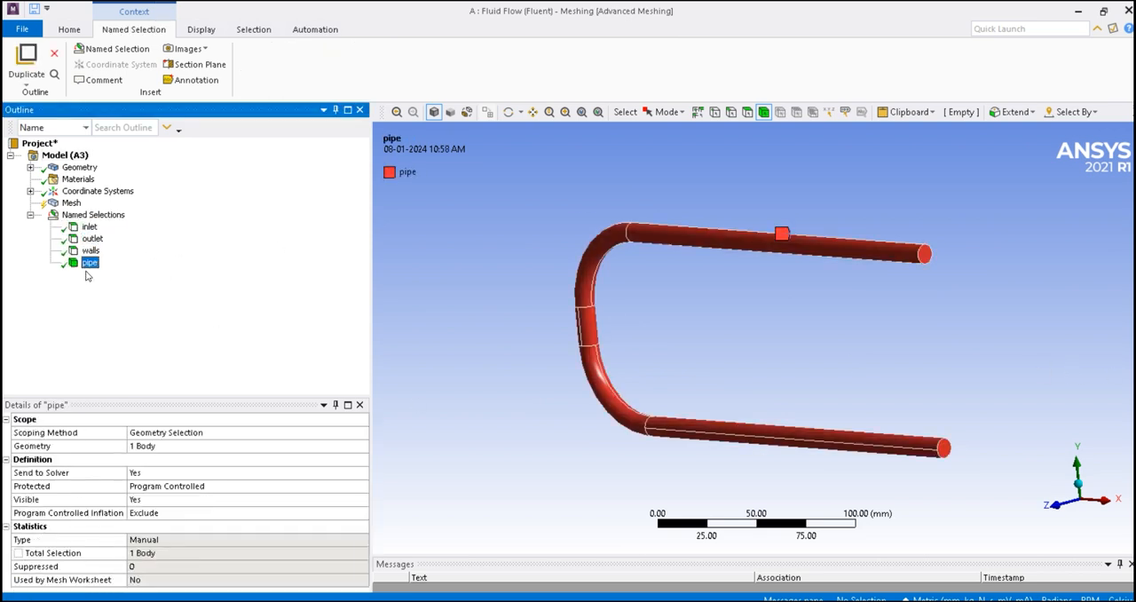
pyautogui.click(91, 251)
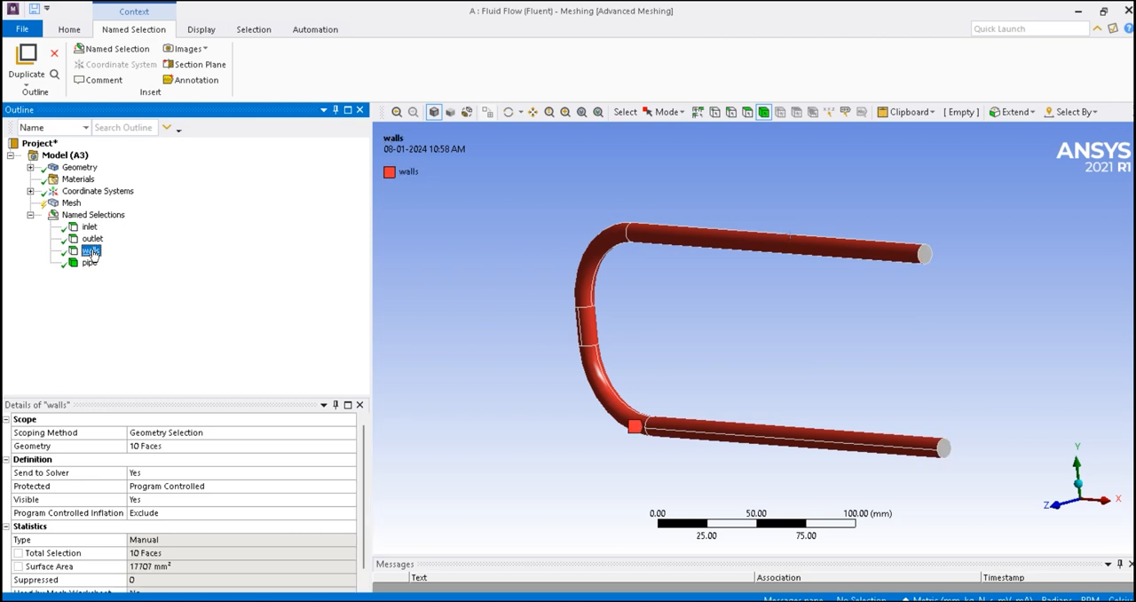
# Generate the pipe mesh with the default element size and inspect it from another angle.
pyautogui.rightClick(71, 203)
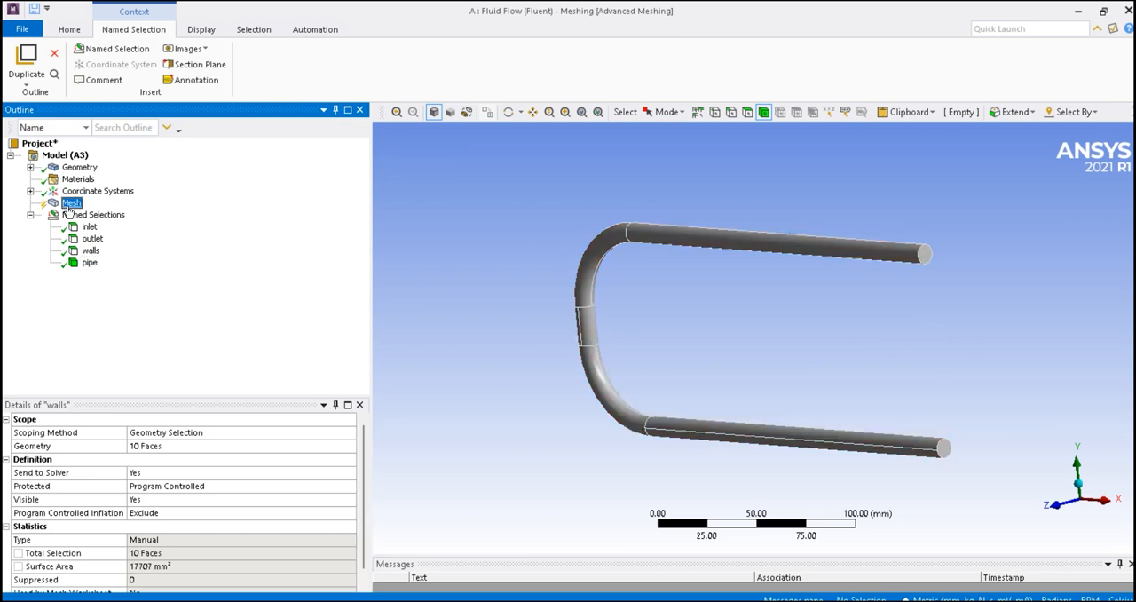
pyautogui.click(113, 253)
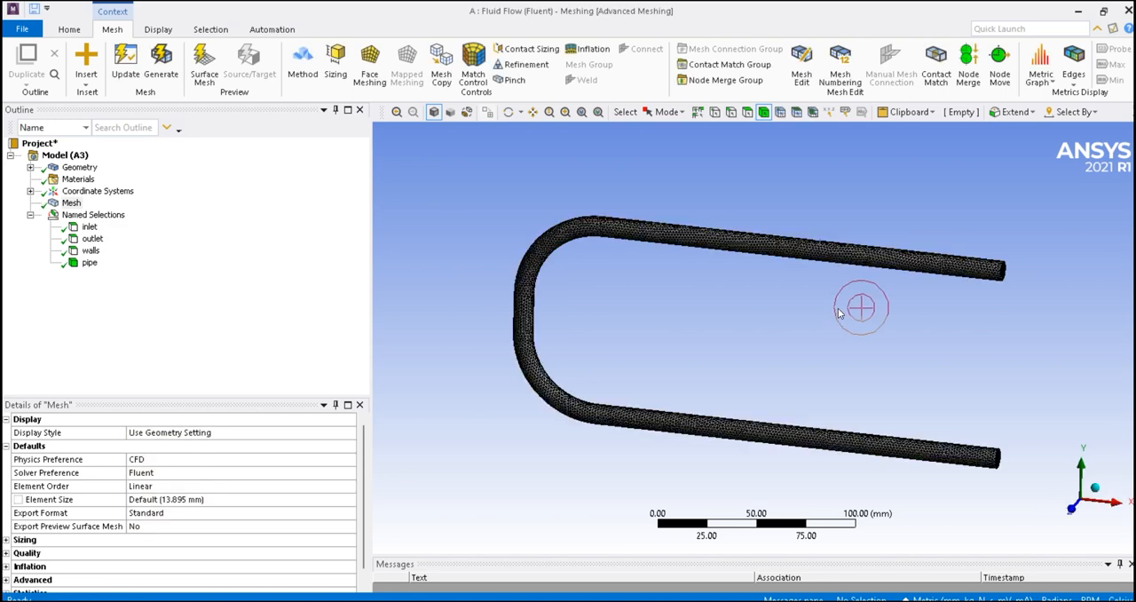
pyautogui.moveTo(841, 312); pyautogui.dragTo(811, 299)
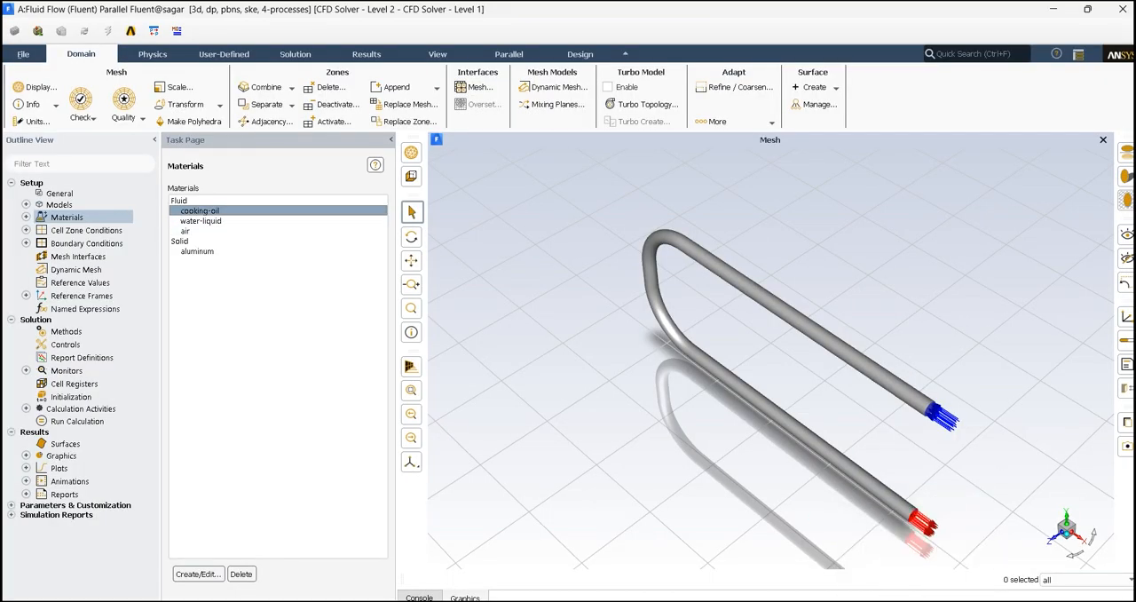
# Switch to the Word document "viscous" and review the cooking oil and water properties, comparing their viscosity entries.
pyautogui.click(882, 600)
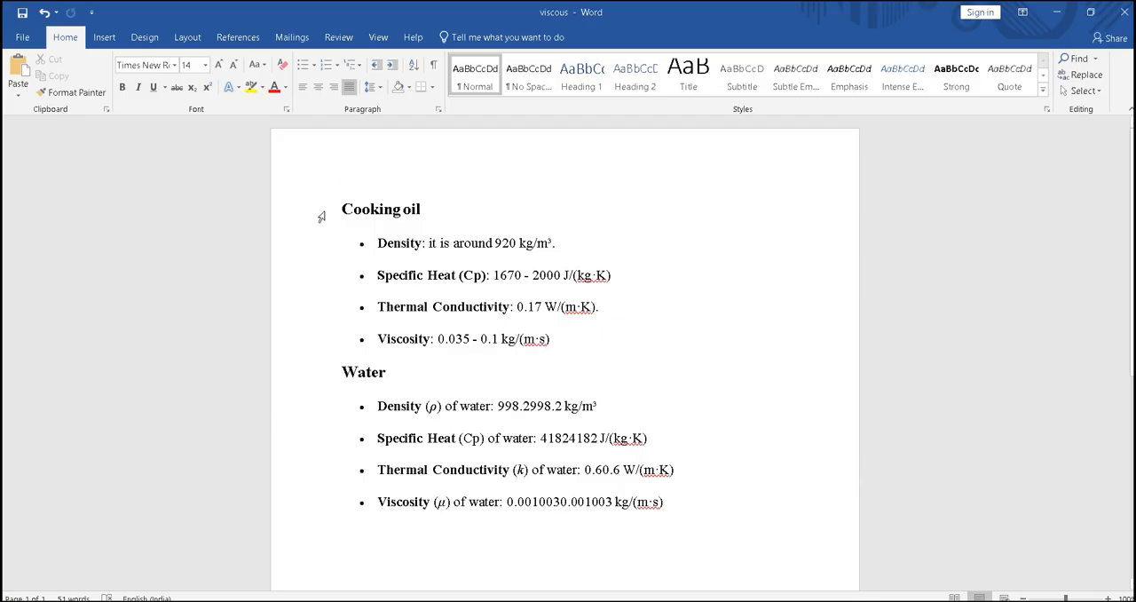
pyautogui.moveTo(321, 216); pyautogui.dragTo(601, 352)
pyautogui.moveTo(317, 380); pyautogui.dragTo(634, 508)
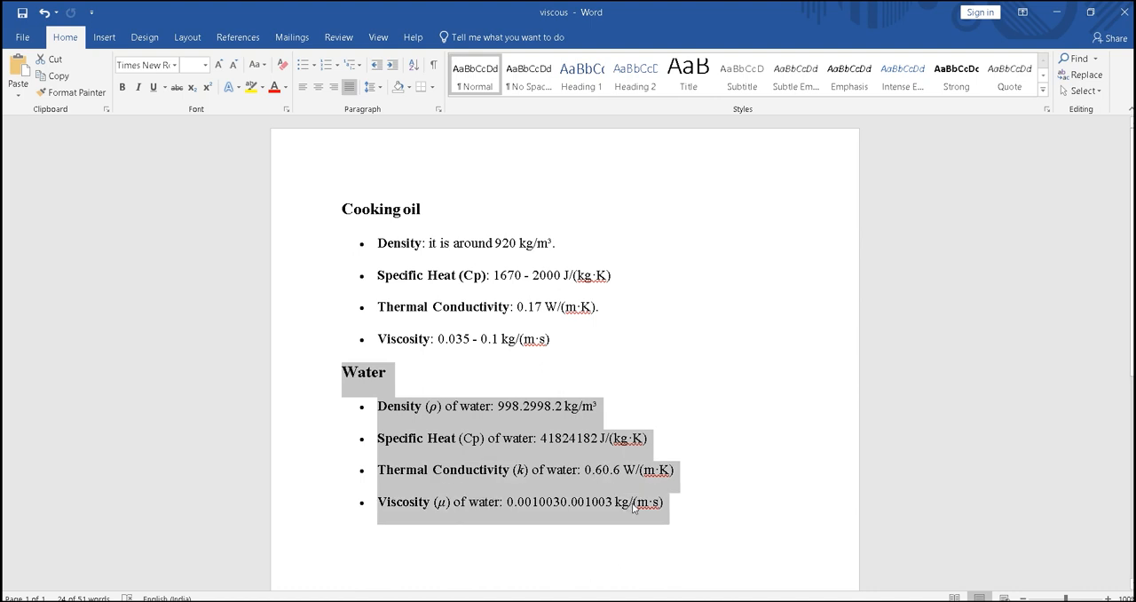
pyautogui.scroll(-2, 634, 507)
pyautogui.click(284, 275)
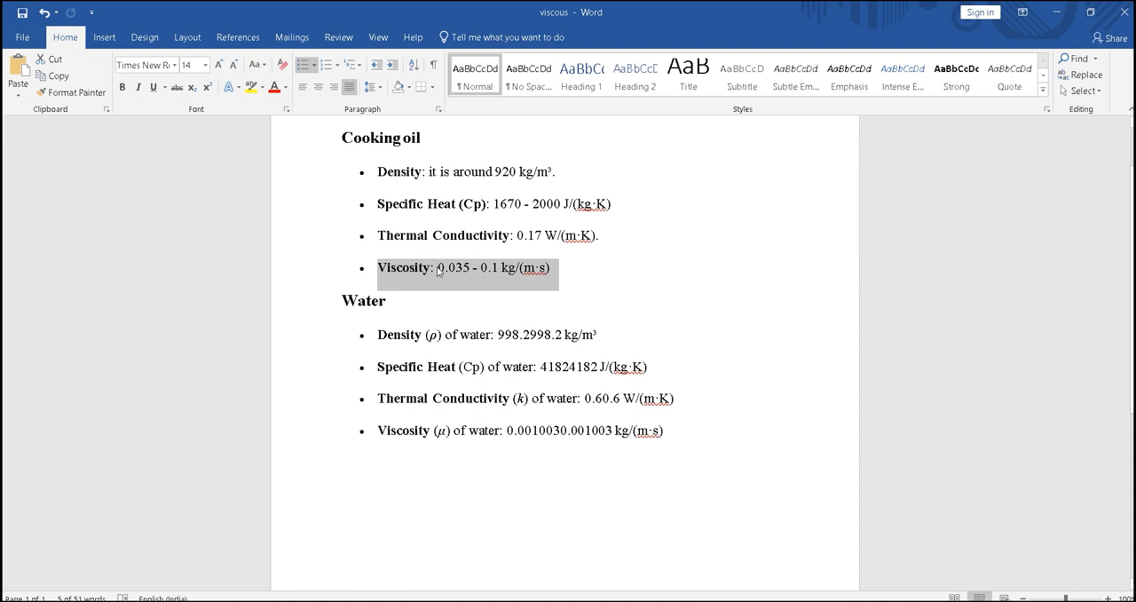
pyautogui.click(317, 442)
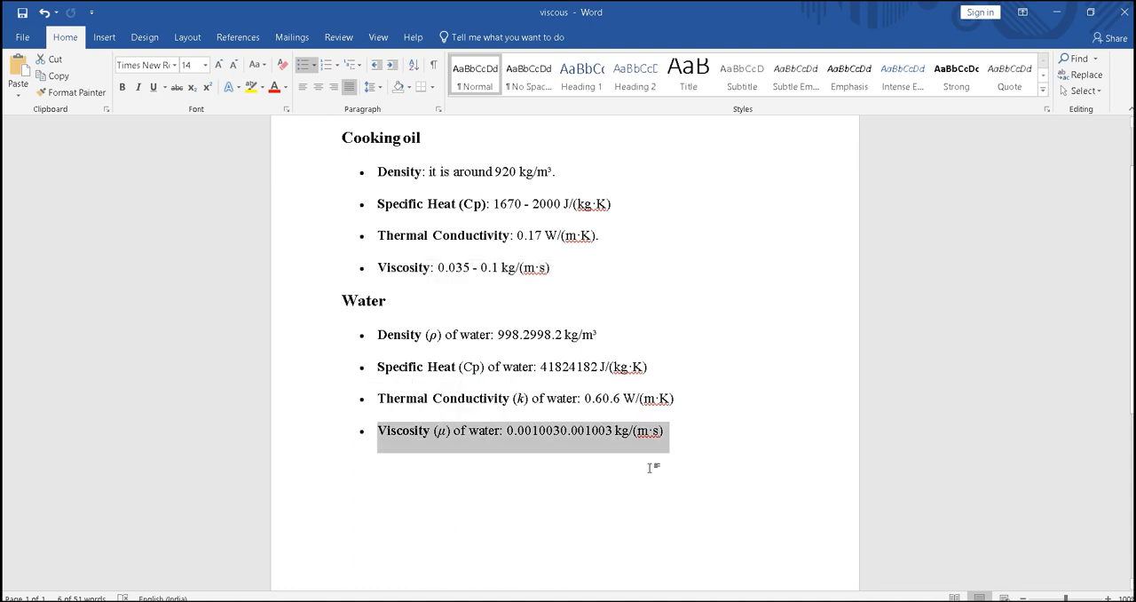
pyautogui.click(283, 262)
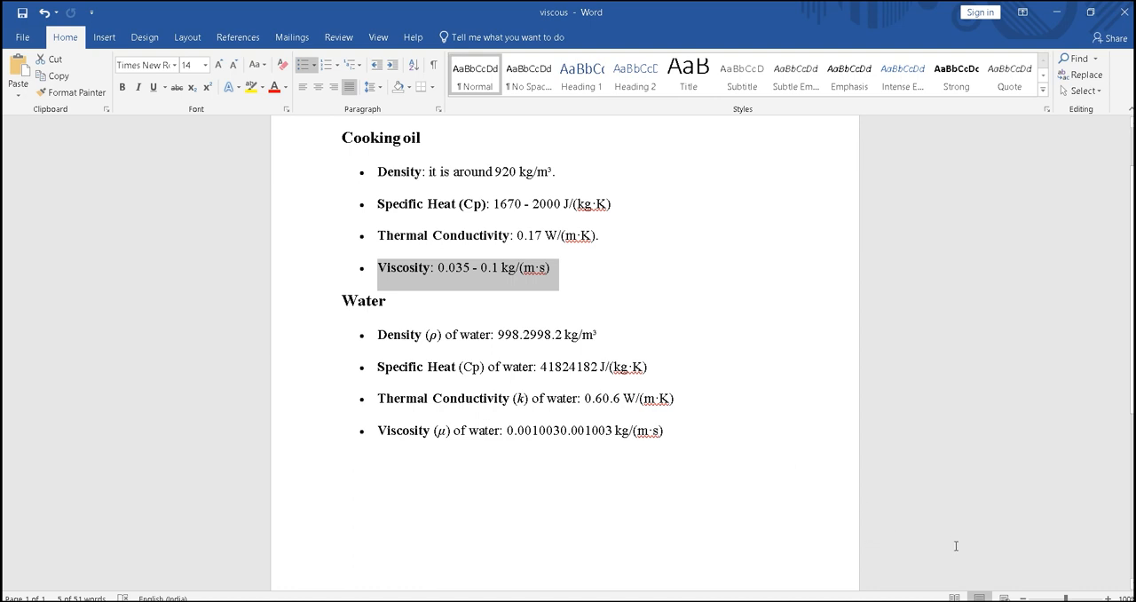
# Switch to ANSYS Fluent and assign water-liquid as the material of the pipe cell zone.
pyautogui.click(893, 600)
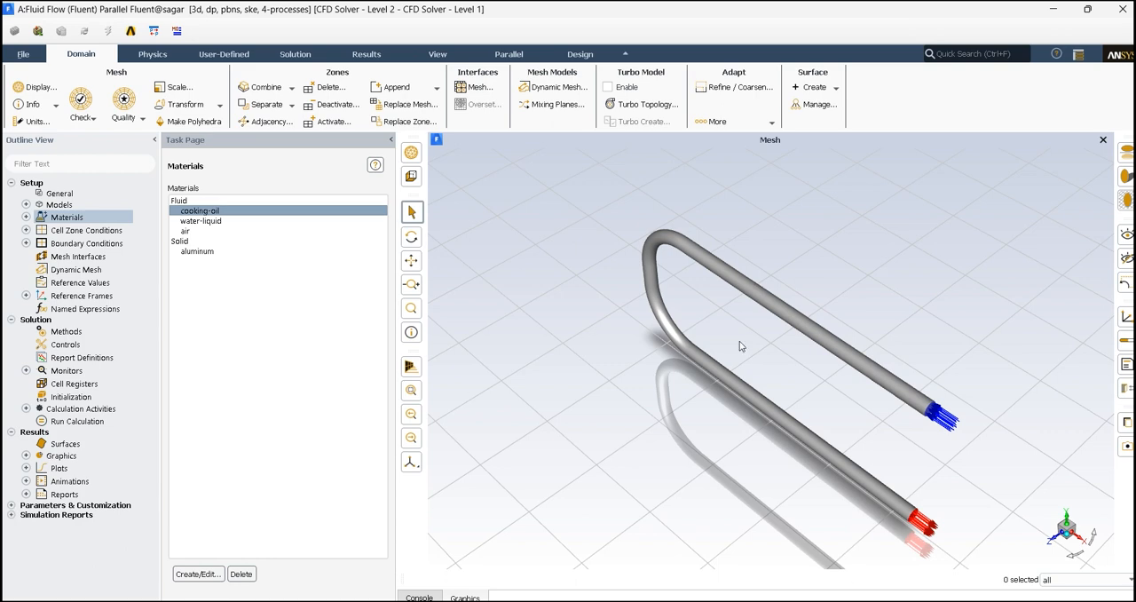
pyautogui.moveTo(741, 346); pyautogui.dragTo(874, 342)
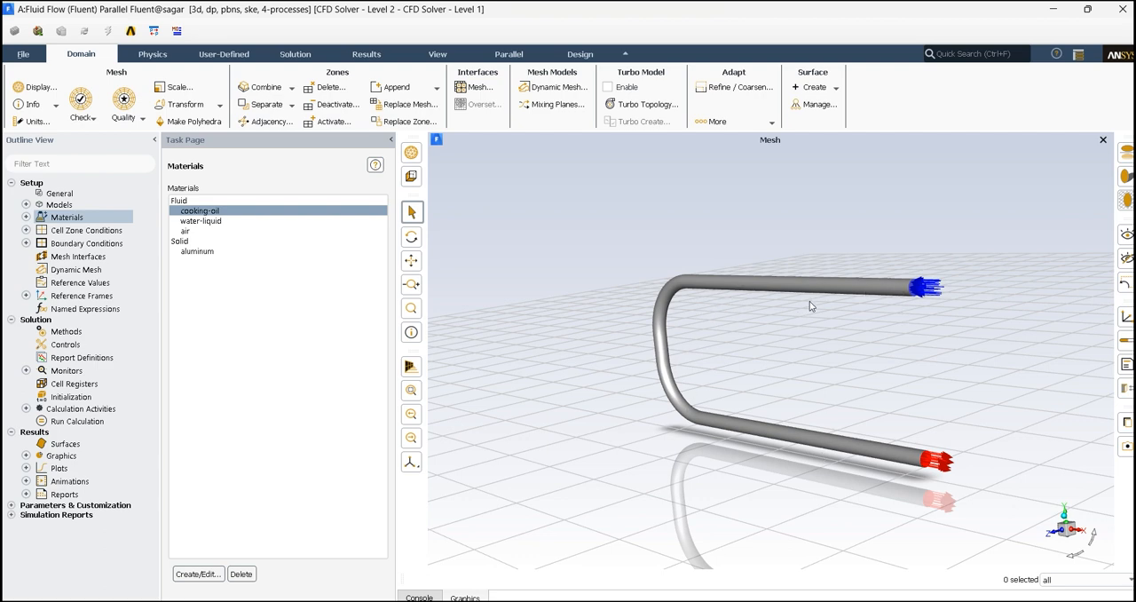
pyautogui.moveTo(810, 305); pyautogui.dragTo(867, 326)
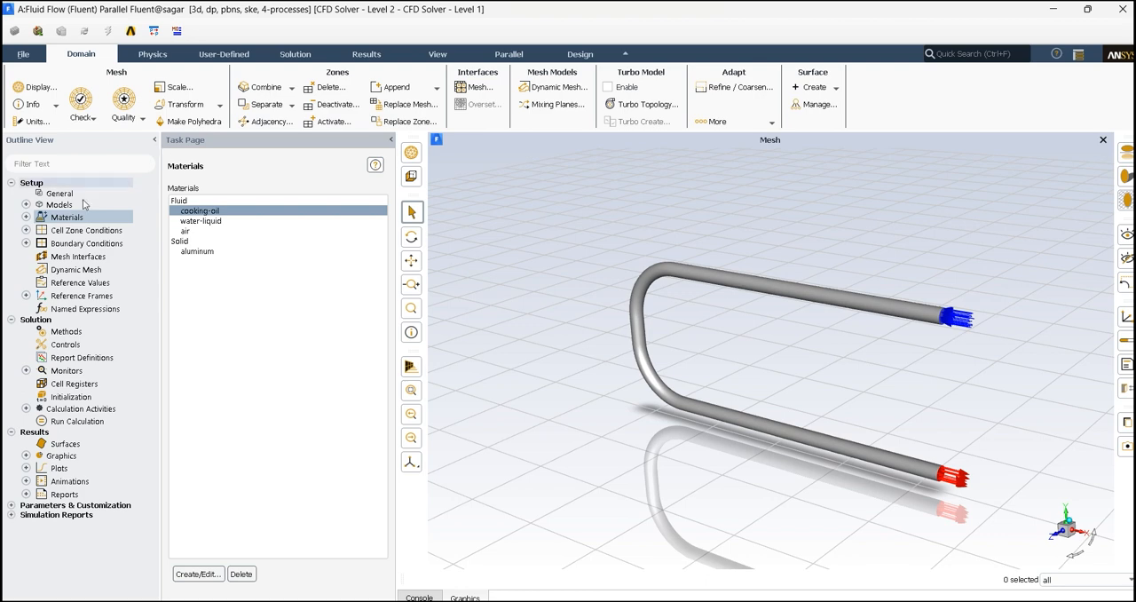
pyautogui.doubleClick(76, 230)
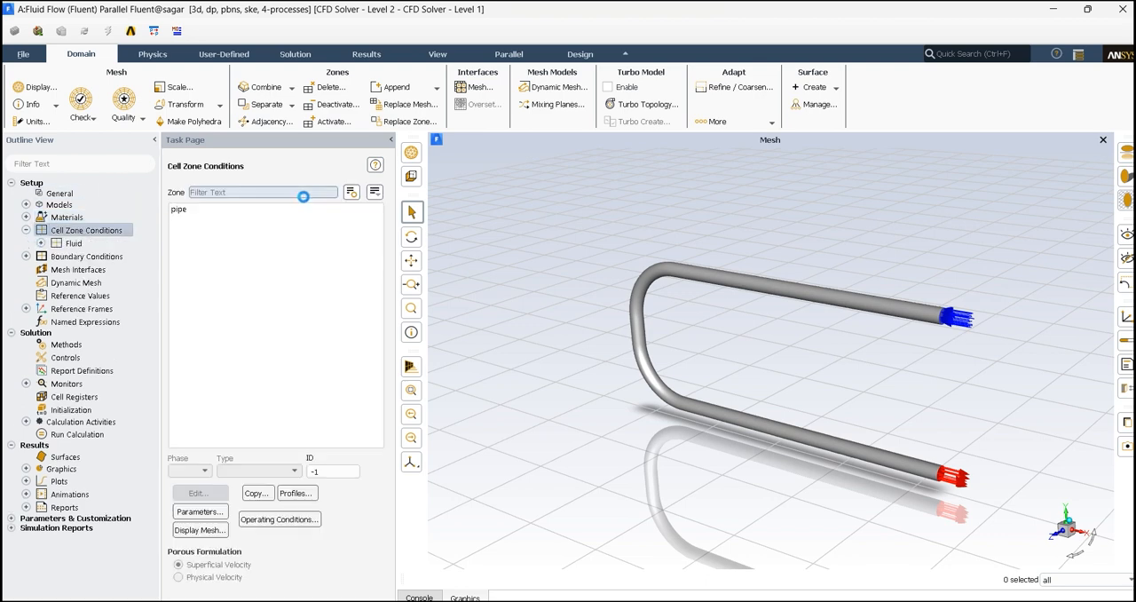
pyautogui.click(197, 209)
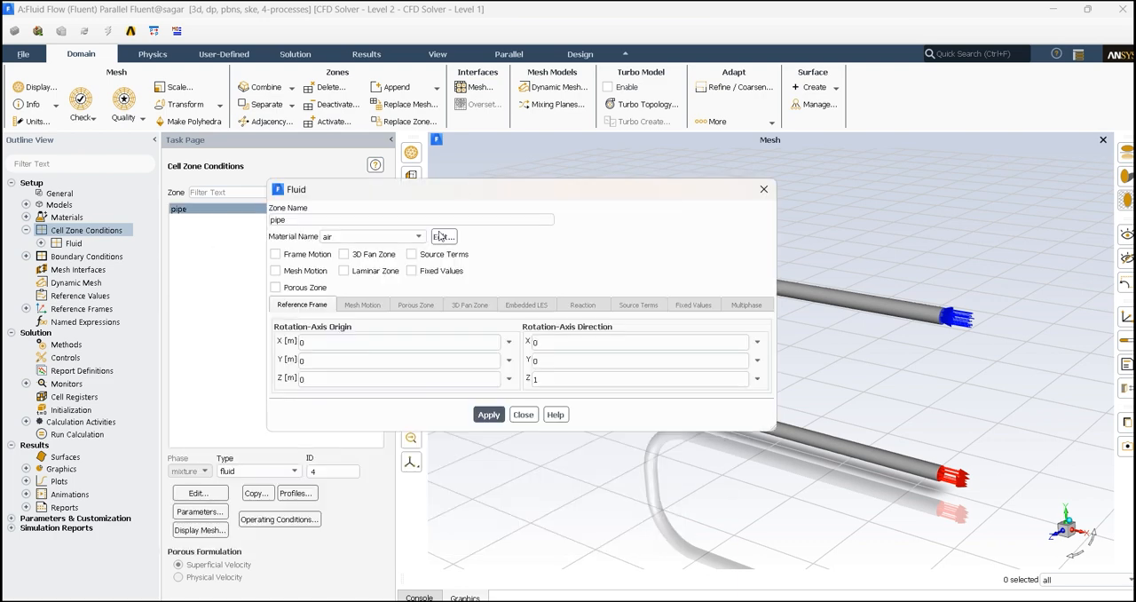
pyautogui.click(380, 236)
pyautogui.click(385, 257)
pyautogui.click(389, 237)
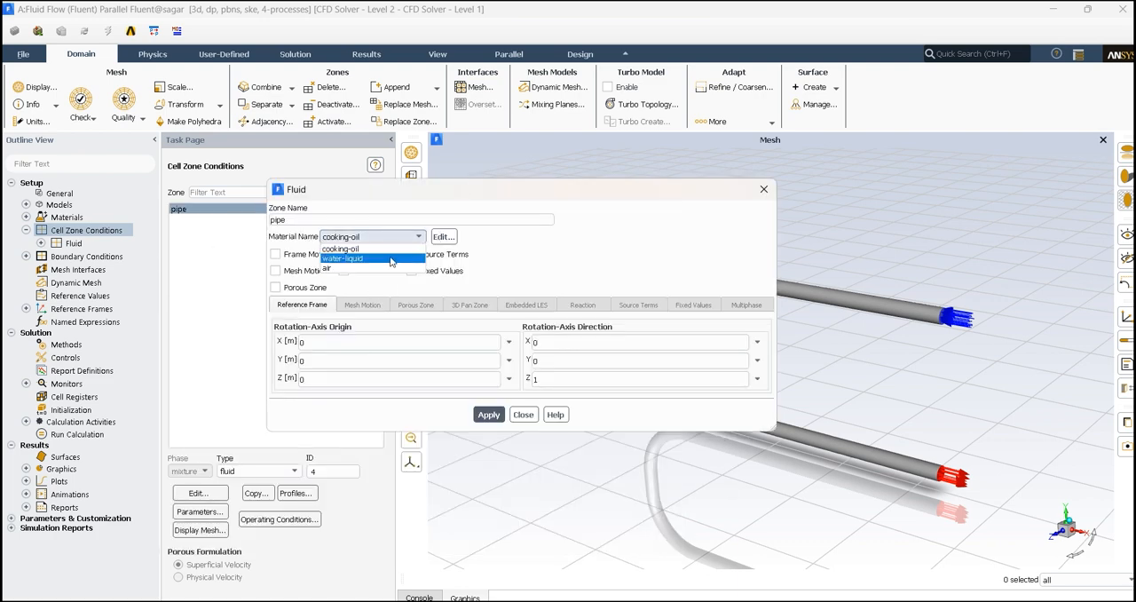
pyautogui.click(390, 259)
pyautogui.click(487, 415)
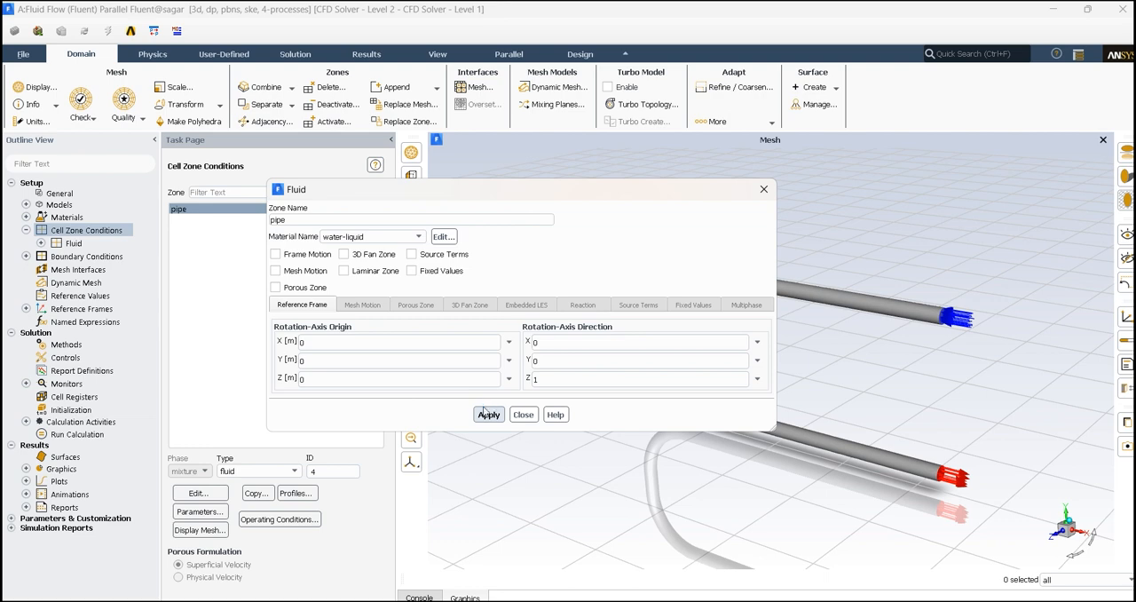
pyautogui.click(523, 414)
# Set the velocity magnitude of the inlet boundary to 0.001 m/s.
pyautogui.click(80, 257)
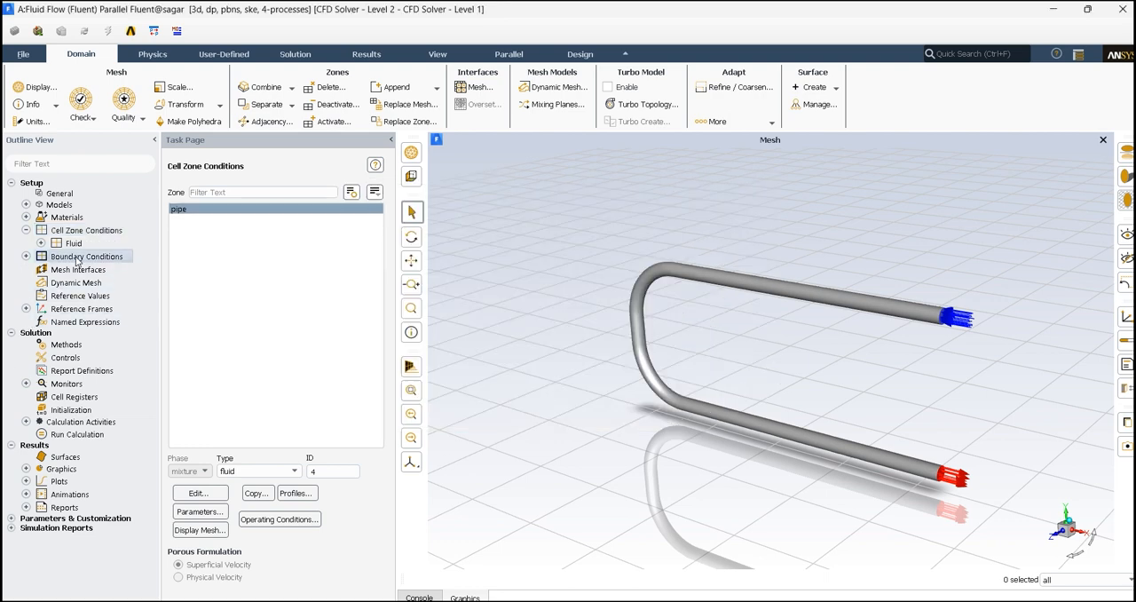
pyautogui.click(274, 210)
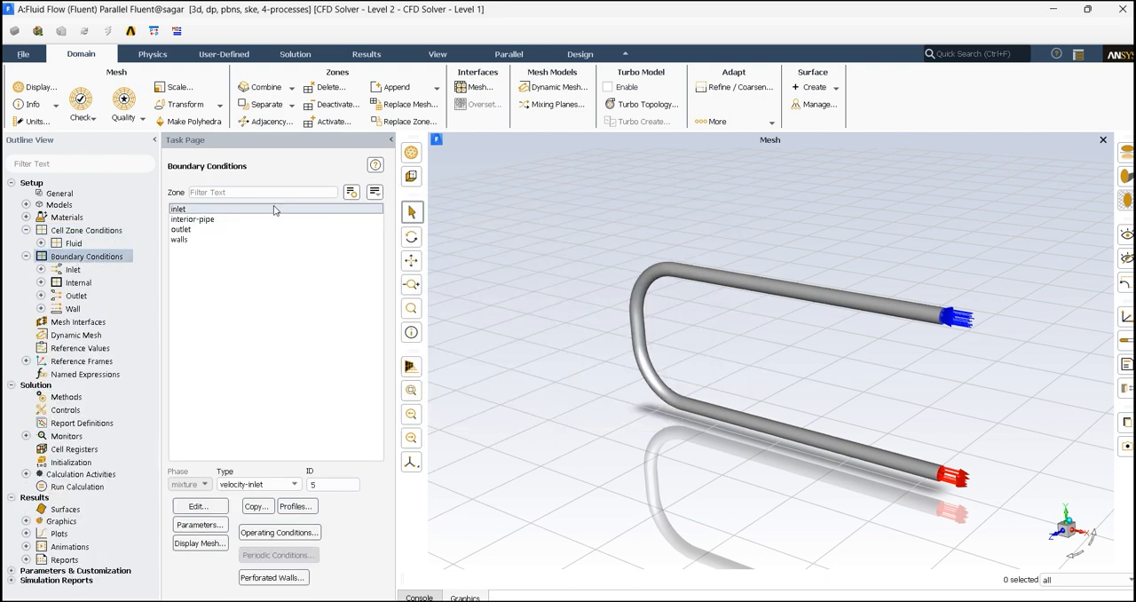
pyautogui.doubleClick(270, 208)
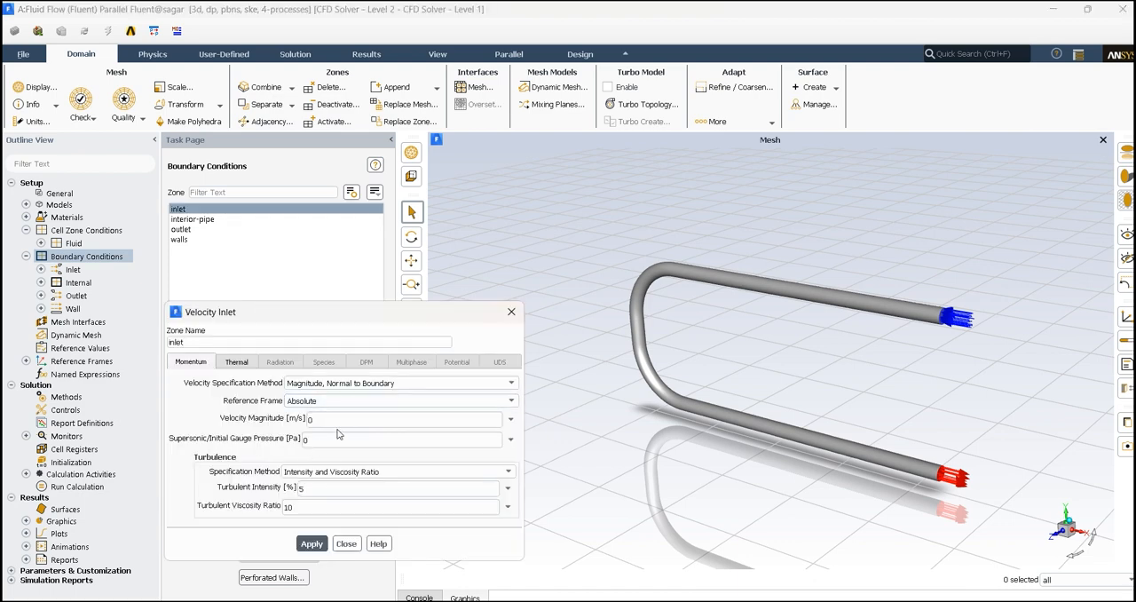
pyautogui.click(339, 423)
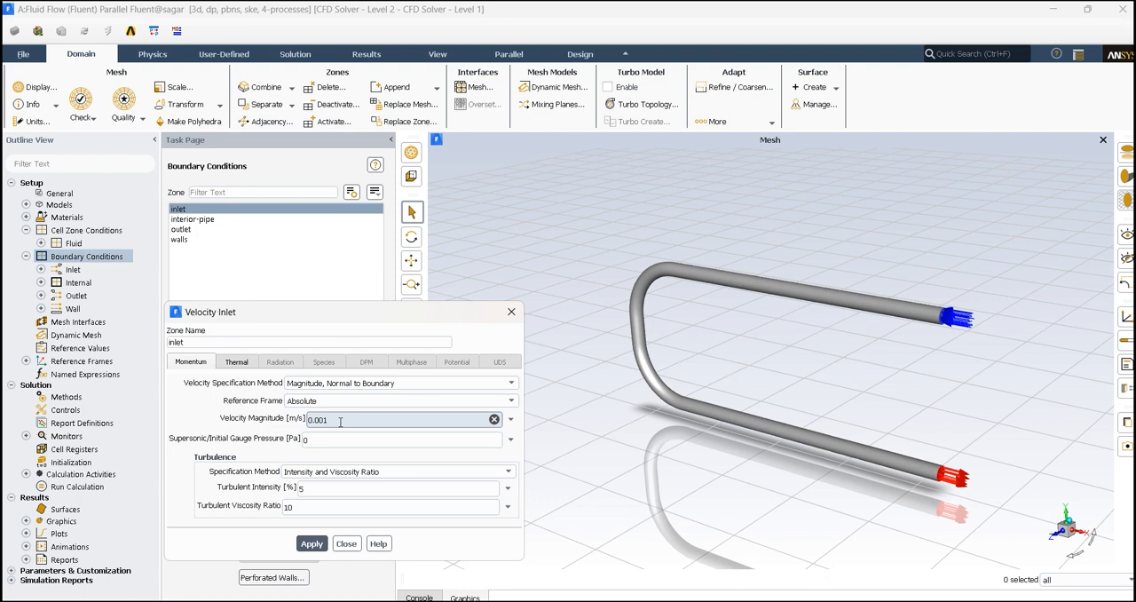
# Set the inlet's thermal condition to a temperature of 298 K and apply the velocity-inlet settings.
pyautogui.click(240, 363)
pyautogui.click(280, 383)
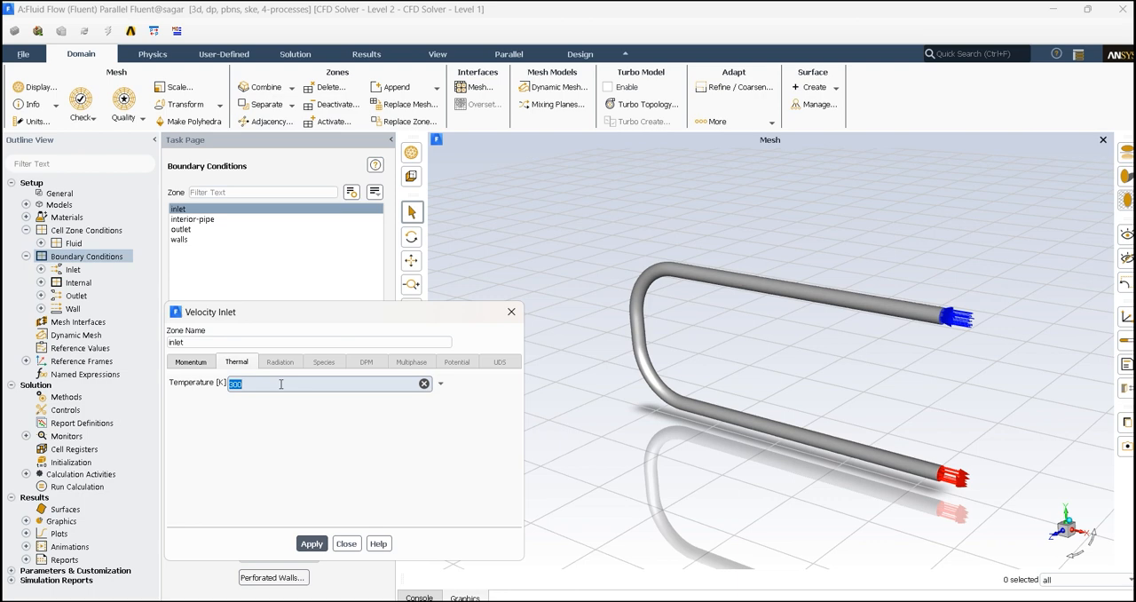
pyautogui.write('298')
pyautogui.click(311, 543)
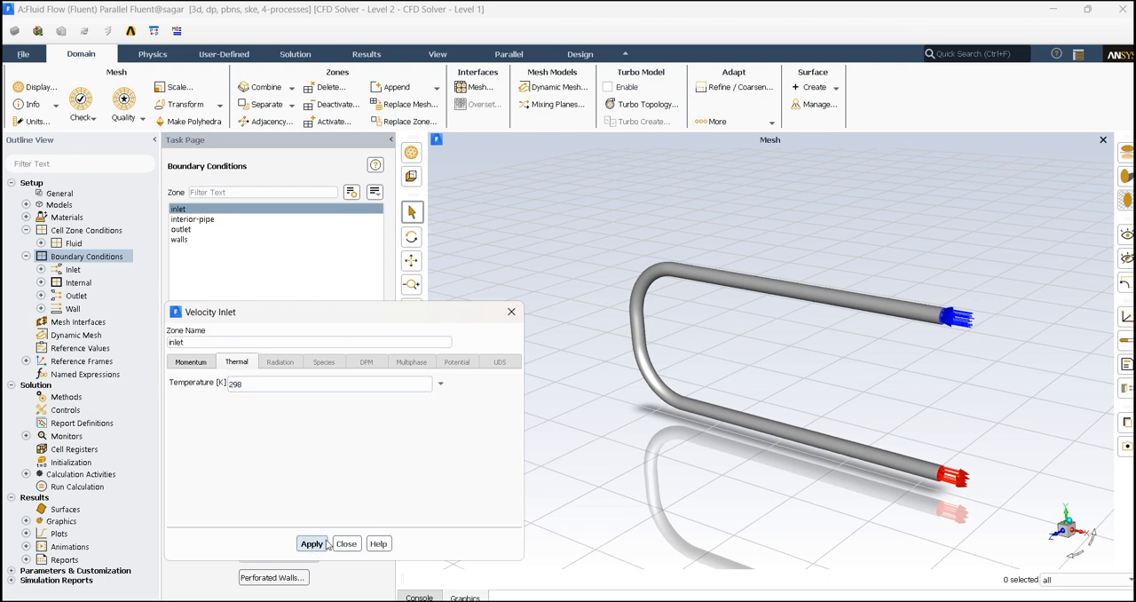
pyautogui.click(346, 543)
pyautogui.click(216, 240)
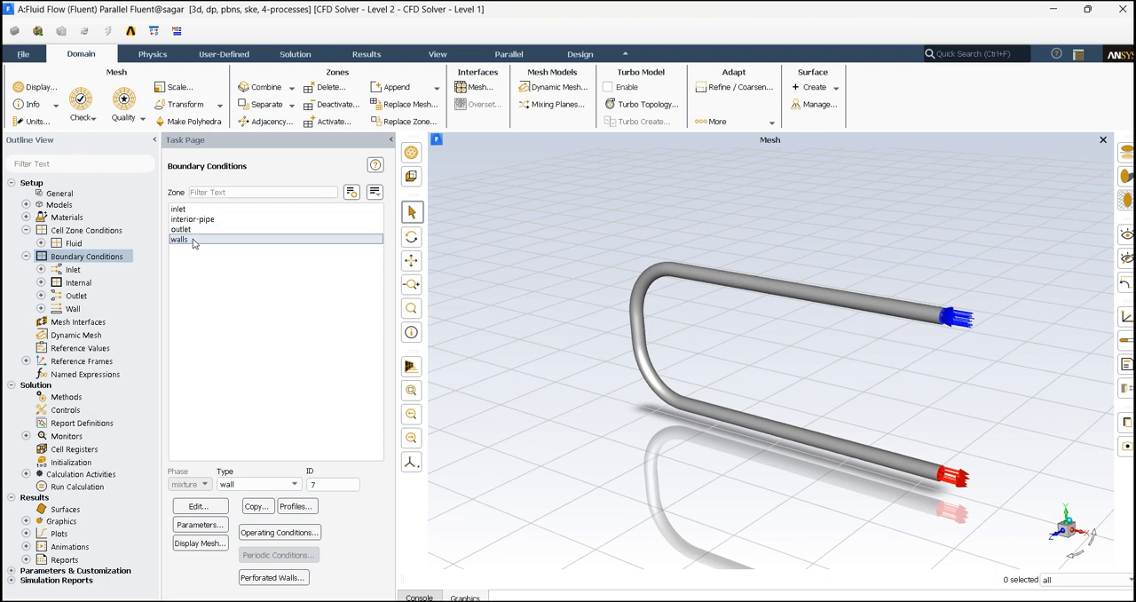
pyautogui.doubleClick(191, 239)
pyautogui.click(426, 218)
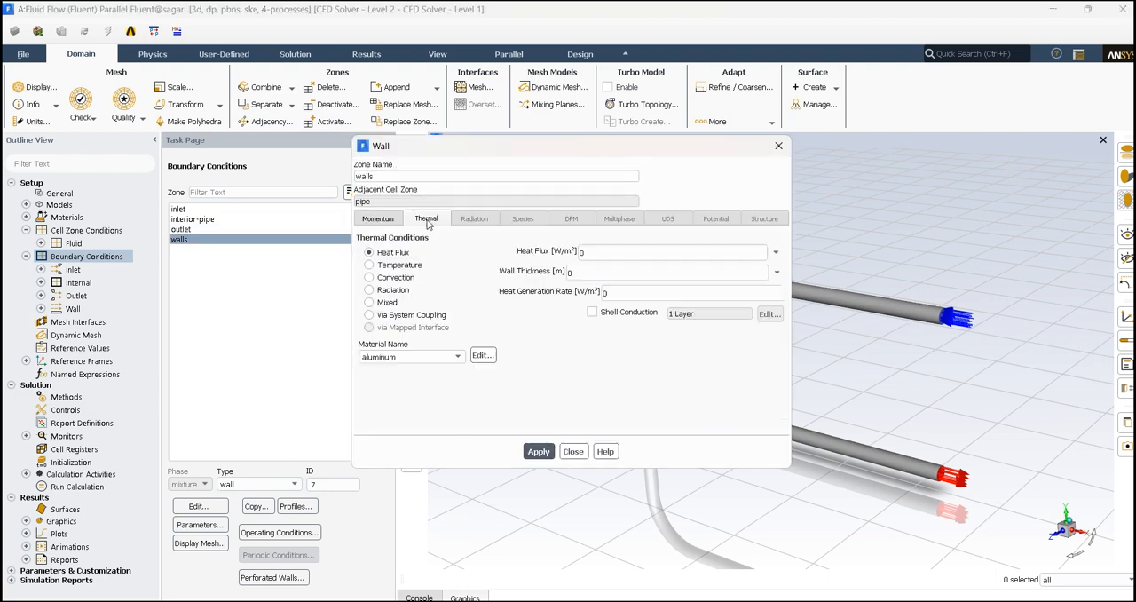
pyautogui.click(370, 264)
pyautogui.click(410, 356)
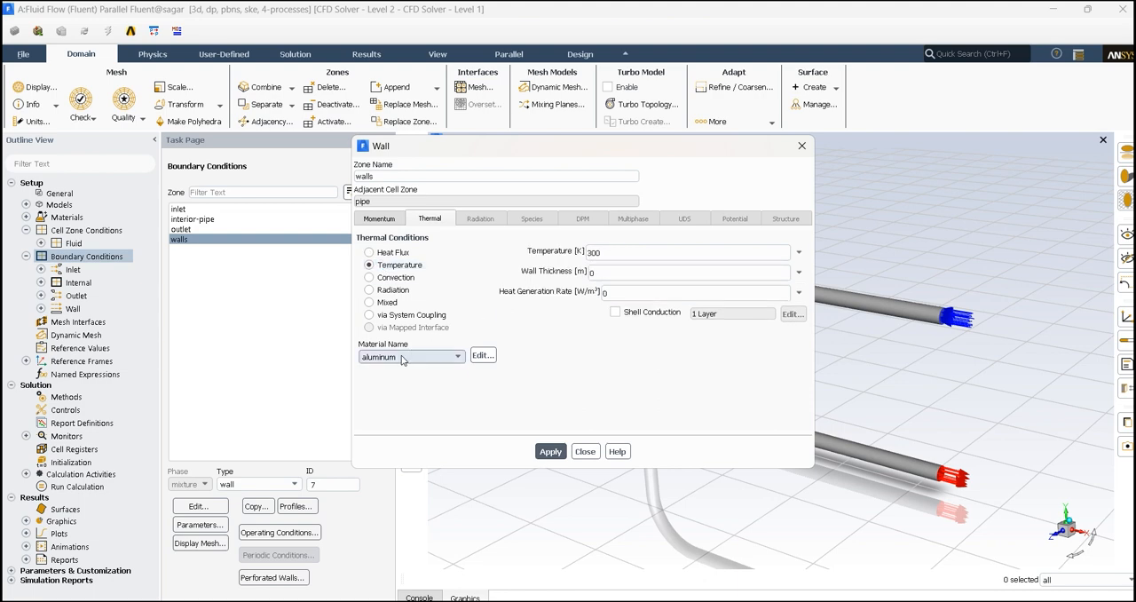
pyautogui.click(428, 372)
pyautogui.click(584, 451)
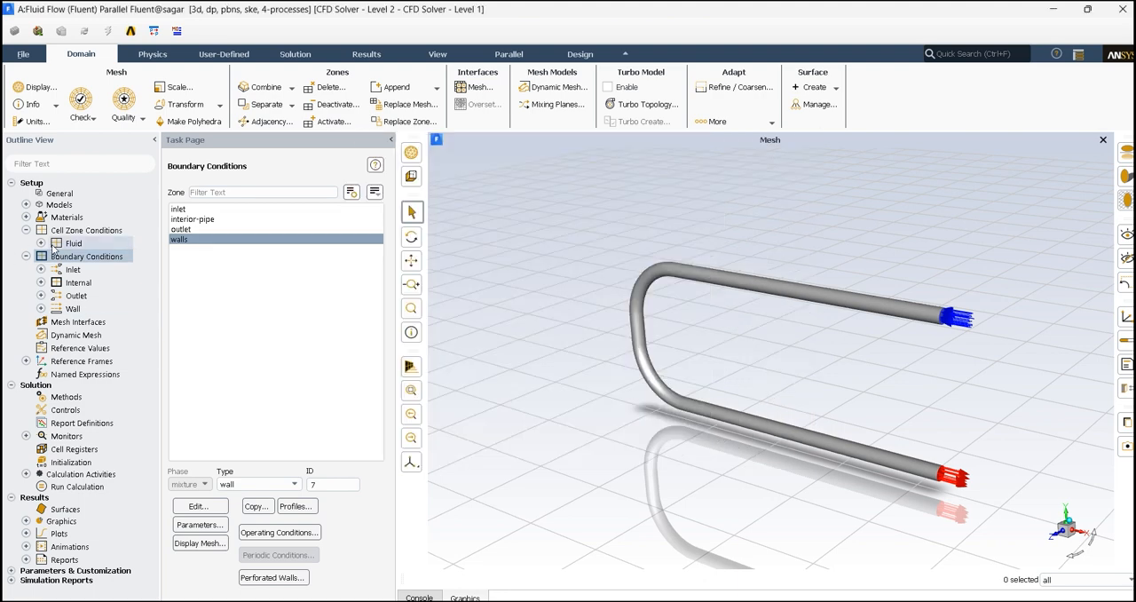
pyautogui.doubleClick(91, 207)
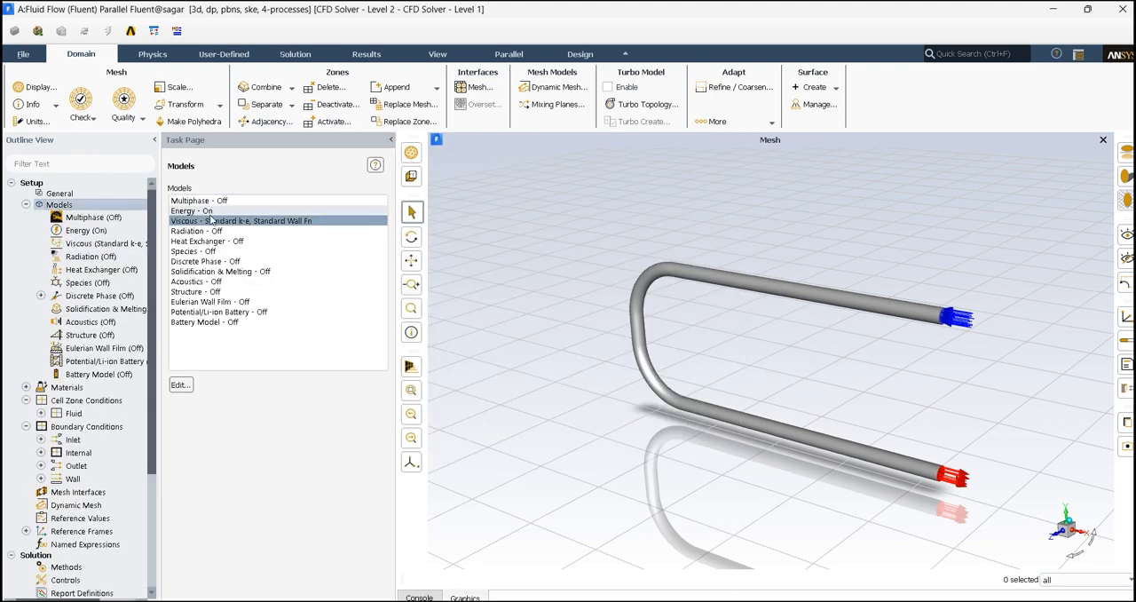
pyautogui.doubleClick(44, 208)
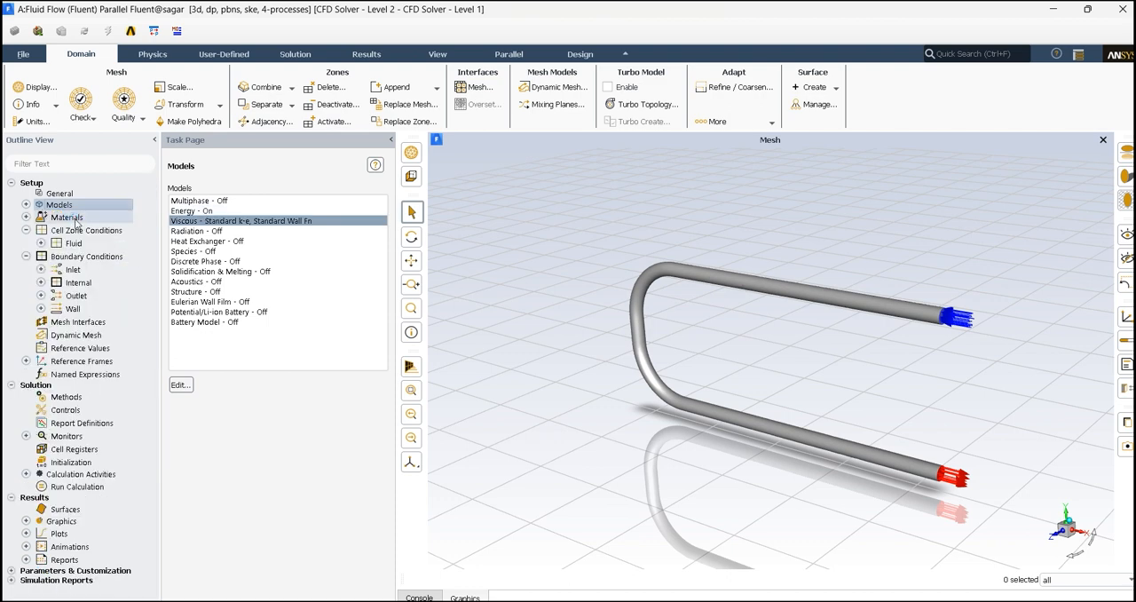
# Copy the solid material steel from the Fluent database into the case's materials.
pyautogui.click(71, 218)
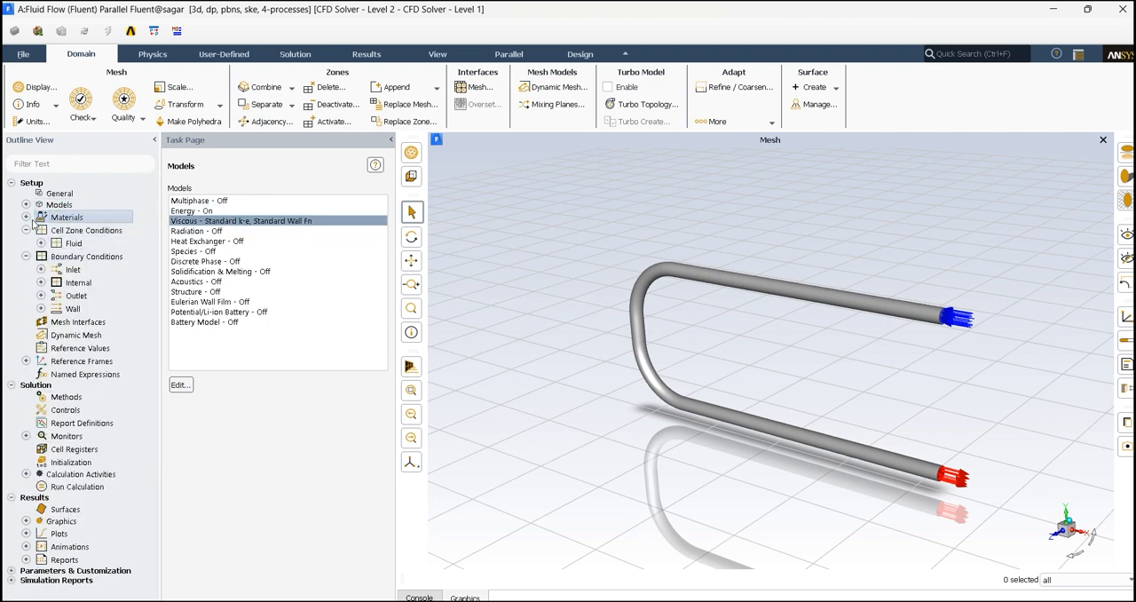
pyautogui.doubleClick(86, 230)
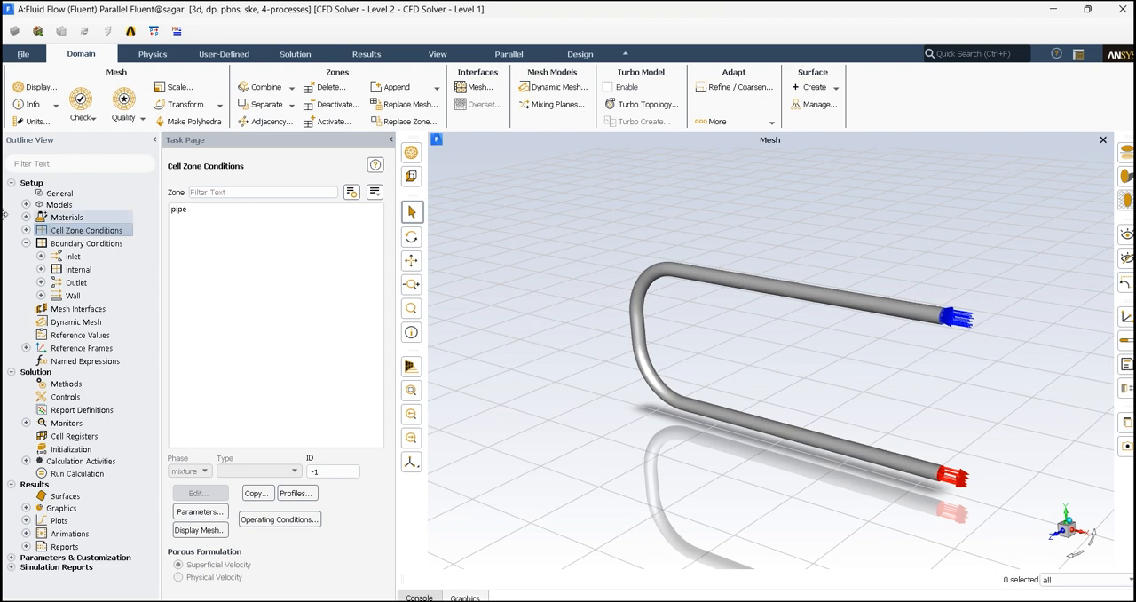
pyautogui.doubleClick(78, 220)
pyautogui.doubleClick(210, 252)
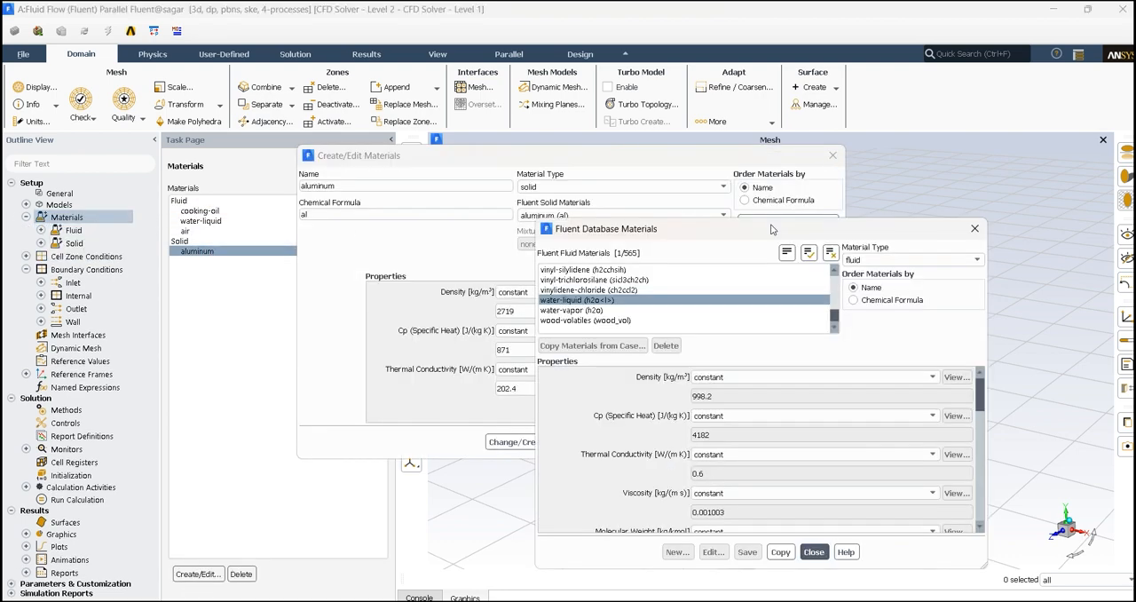
pyautogui.click(772, 224)
pyautogui.click(863, 260)
pyautogui.click(861, 279)
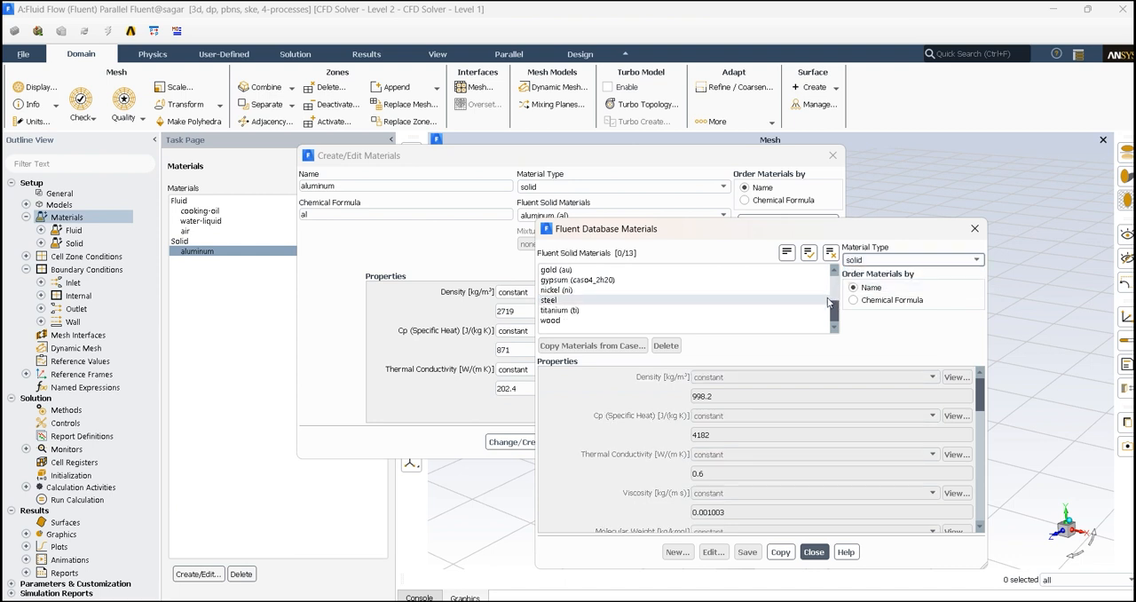
pyautogui.click(550, 300)
pyautogui.click(780, 552)
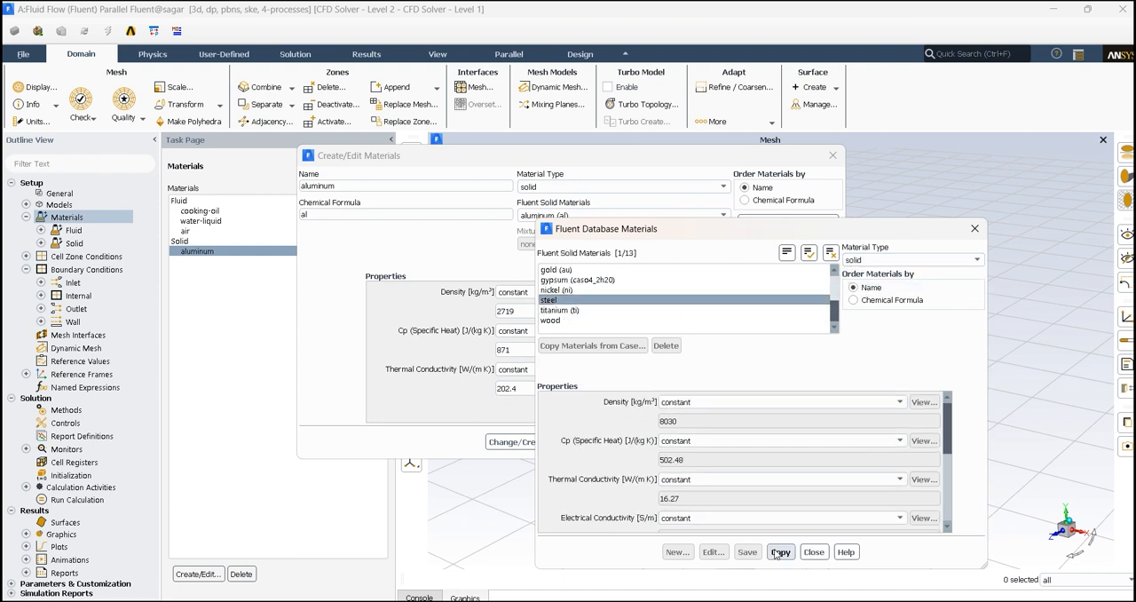
pyautogui.click(814, 551)
pyautogui.click(611, 441)
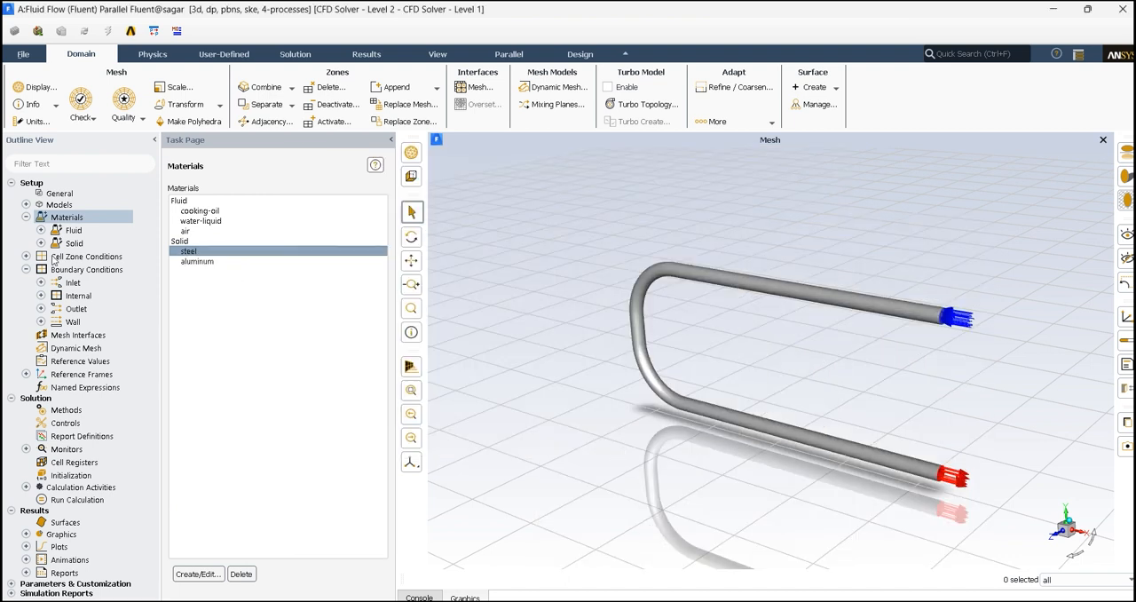
# Assign steel as the material of the walls boundary in its thermal conditions.
pyautogui.doubleClick(80, 270)
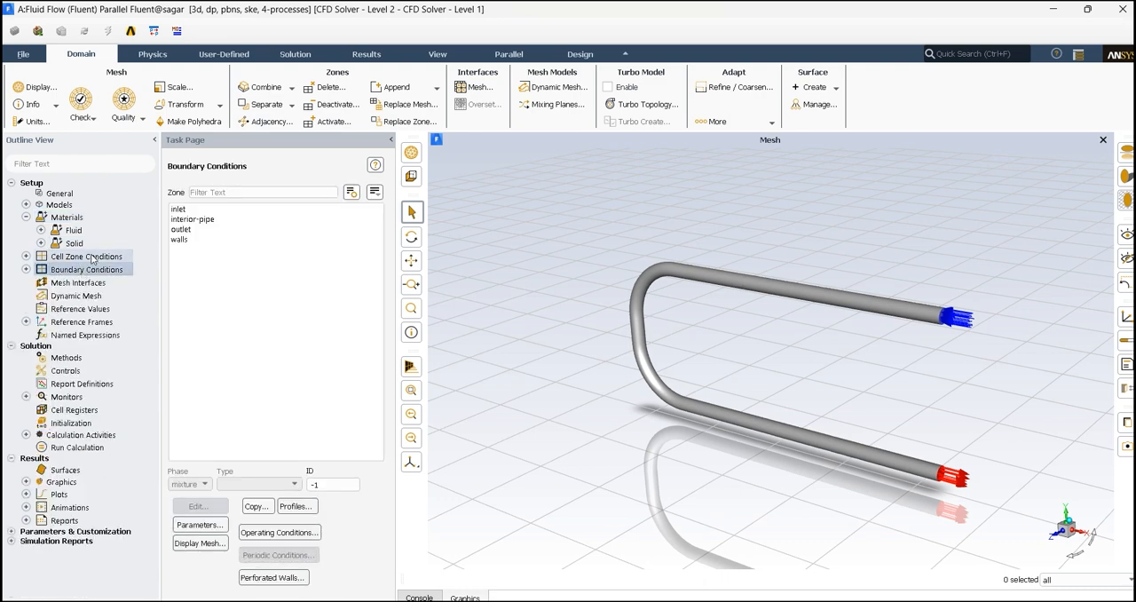
pyautogui.doubleClick(75, 255)
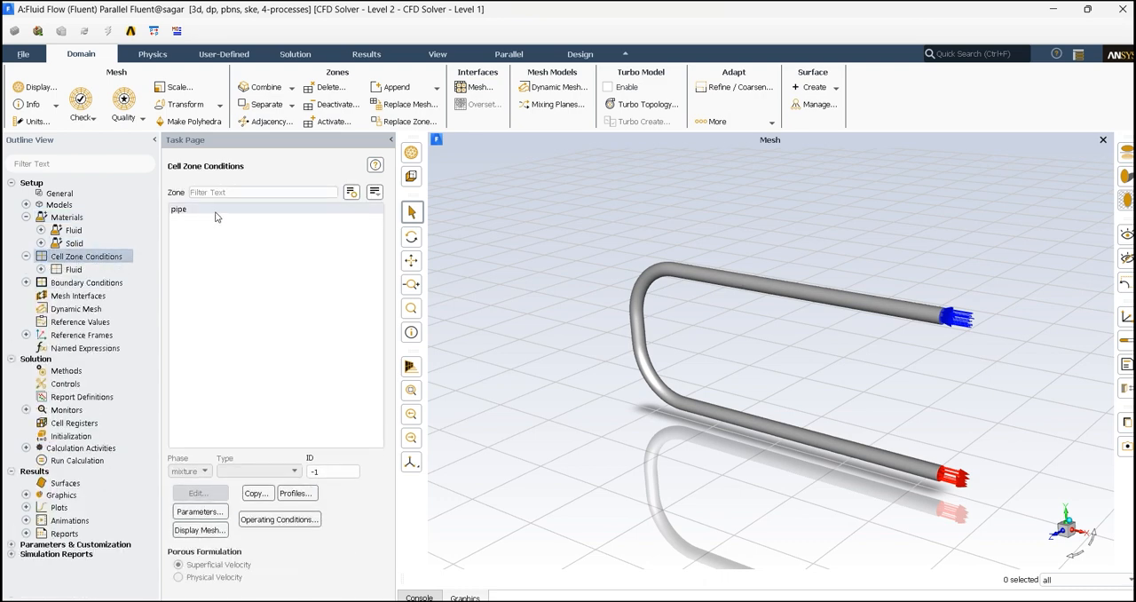
pyautogui.doubleClick(86, 282)
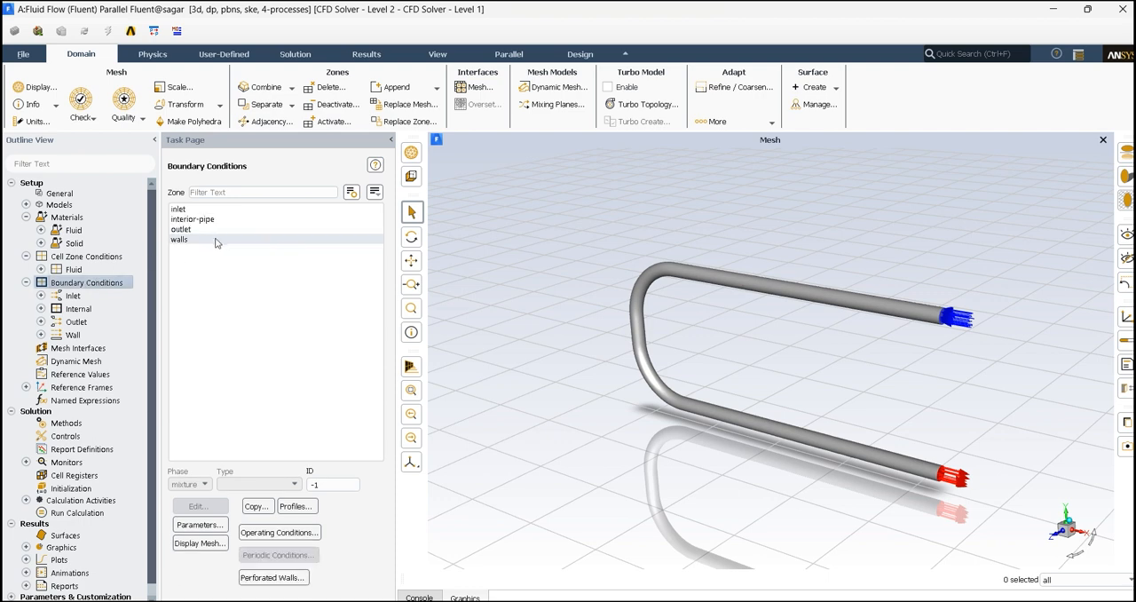
pyautogui.click(216, 240)
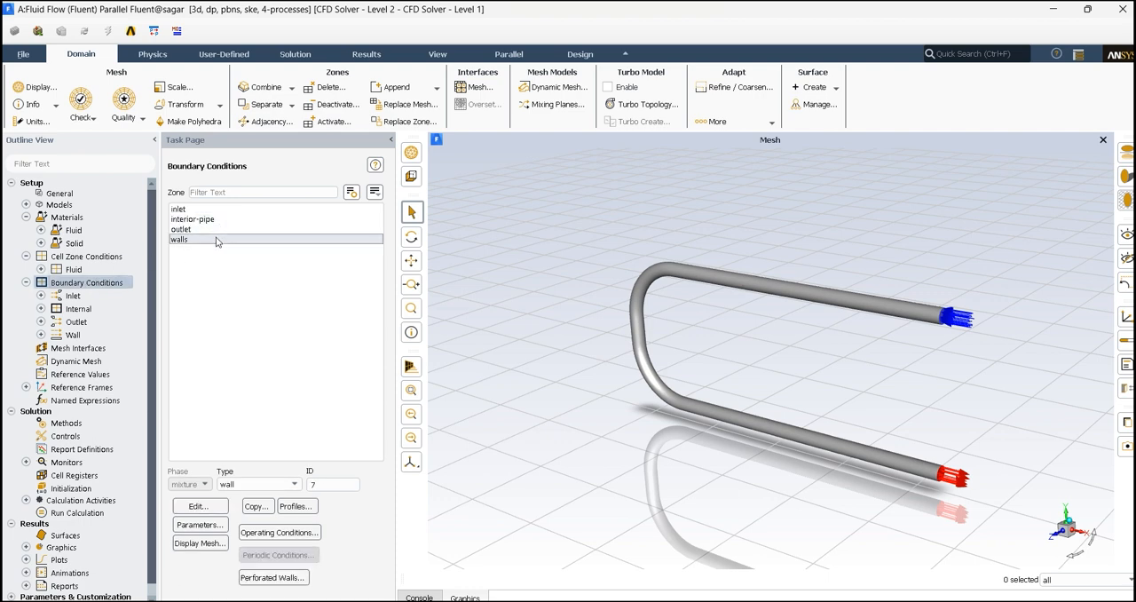
pyautogui.doubleClick(216, 240)
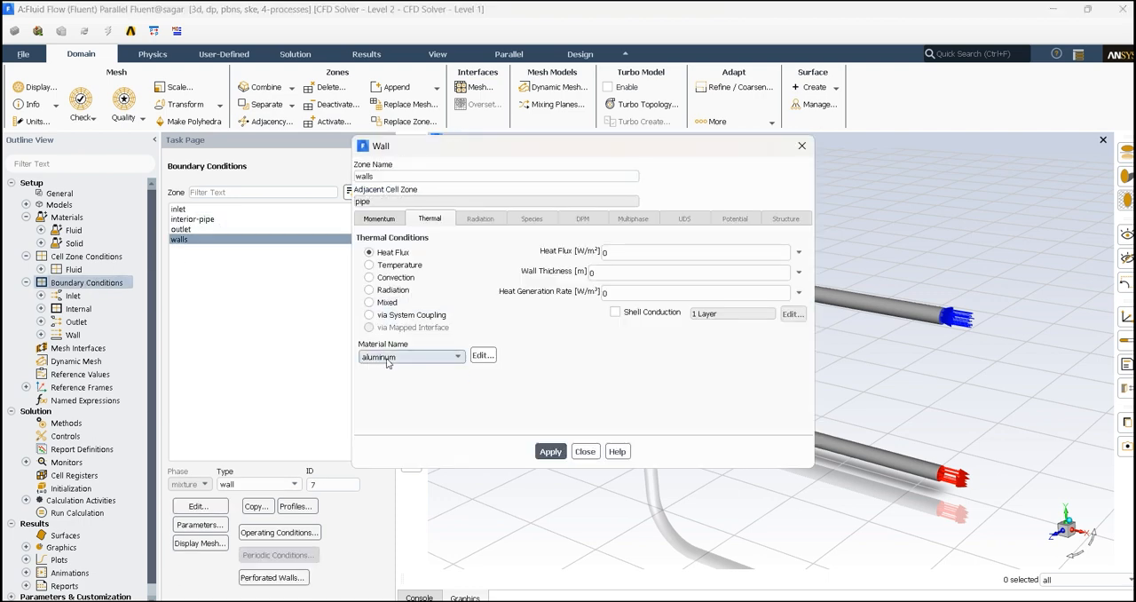
pyautogui.click(388, 357)
pyautogui.click(644, 380)
pyautogui.click(390, 356)
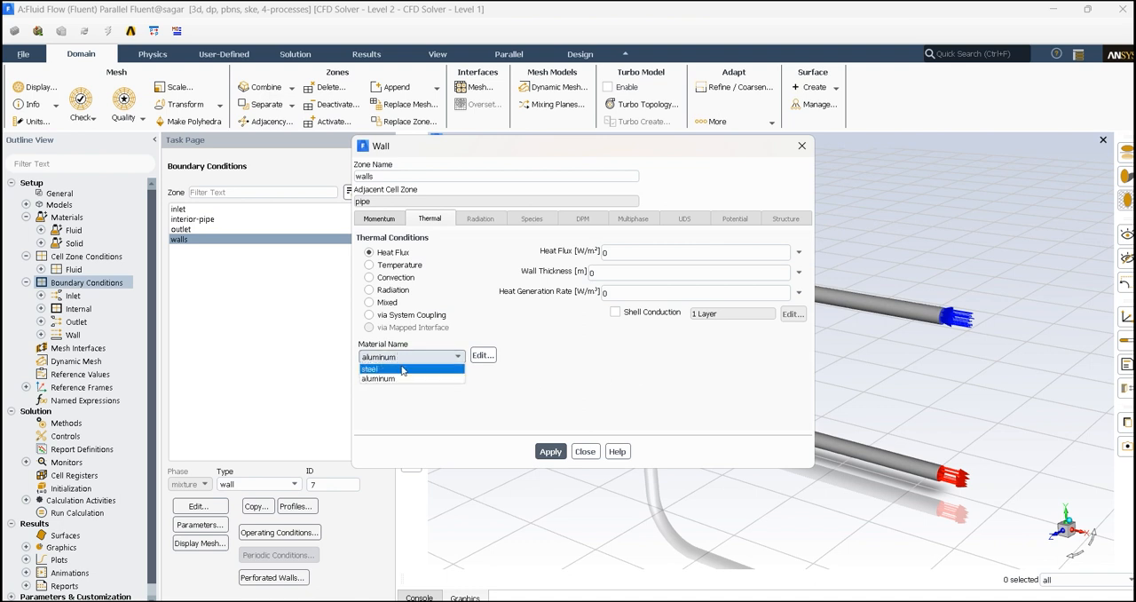
pyautogui.click(402, 368)
# Give the walls a fixed-temperature thermal condition of 573 K and apply the wall settings.
pyautogui.click(392, 266)
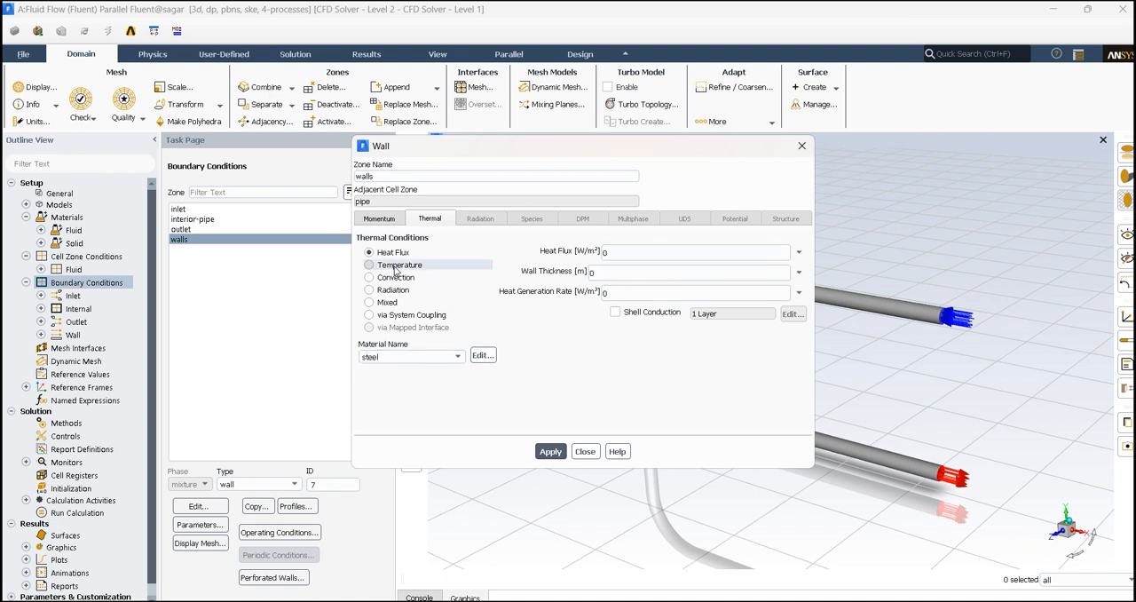
pyautogui.doubleClick(661, 250)
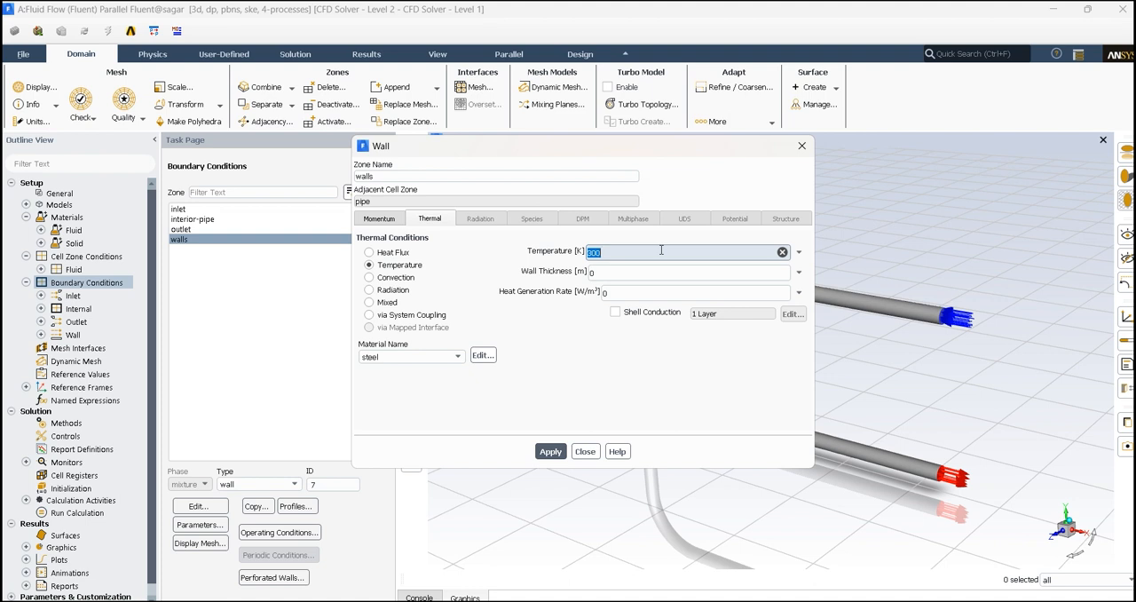
pyautogui.write('573')
pyautogui.click(541, 451)
pyautogui.click(585, 451)
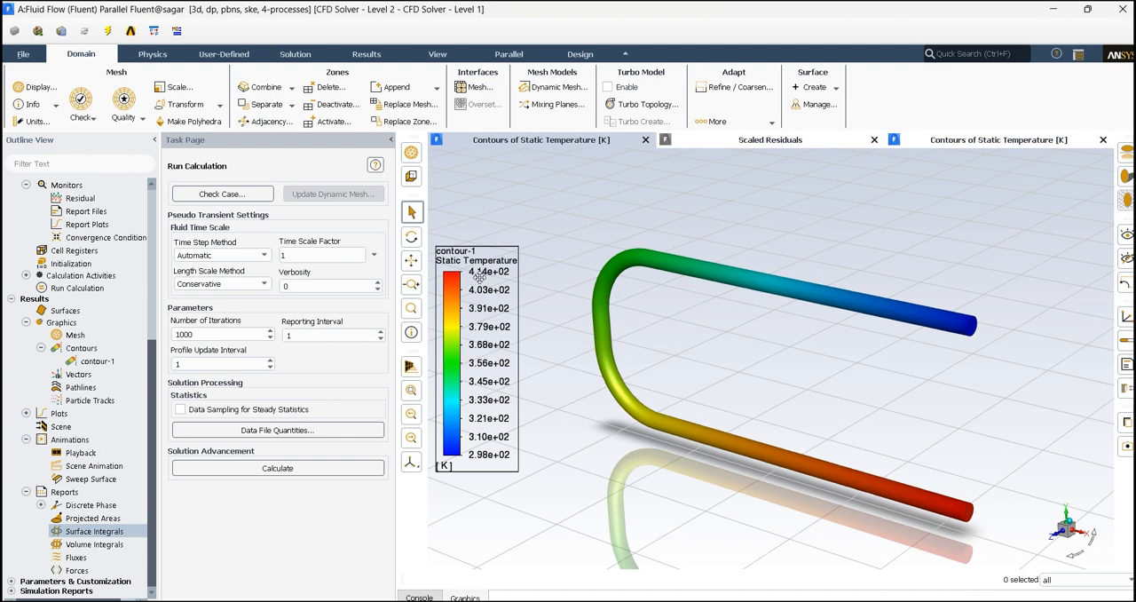
# Open the water-liquid fluid material's properties from the case's materials and examine its viscosity.
pyautogui.click(419, 597)
pyautogui.moveTo(149, 402); pyautogui.dragTo(148, 235)
pyautogui.doubleClick(74, 231)
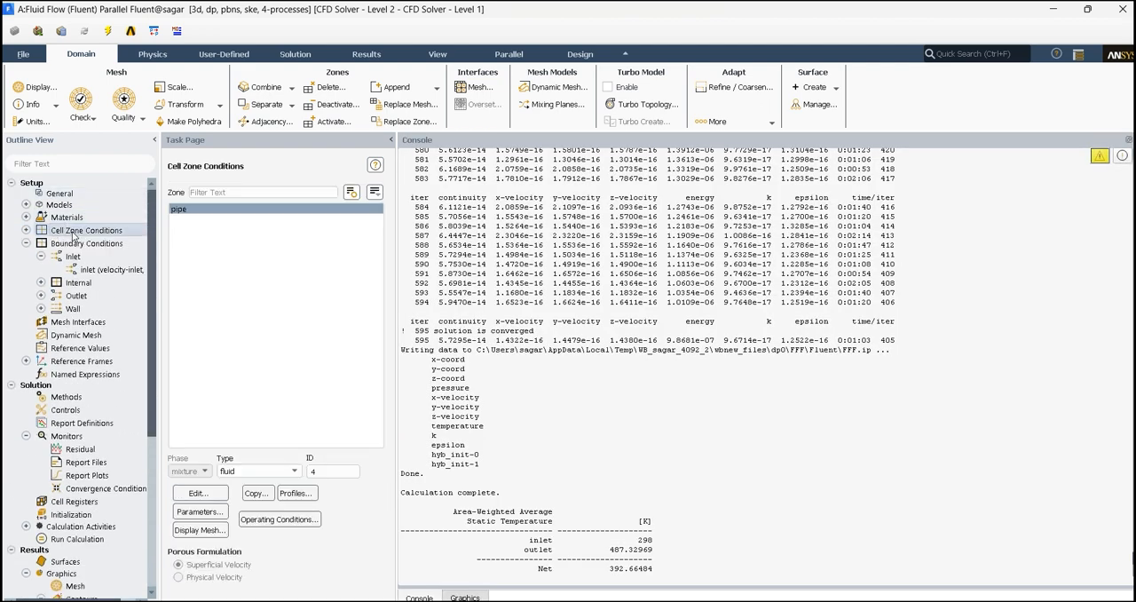
pyautogui.doubleClick(71, 216)
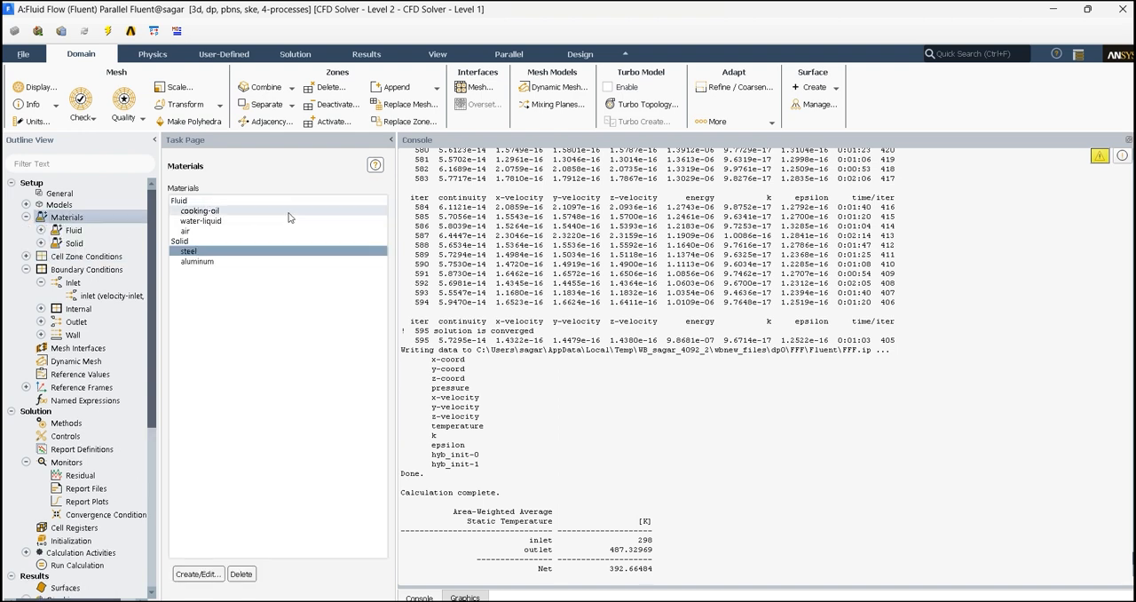
pyautogui.doubleClick(258, 222)
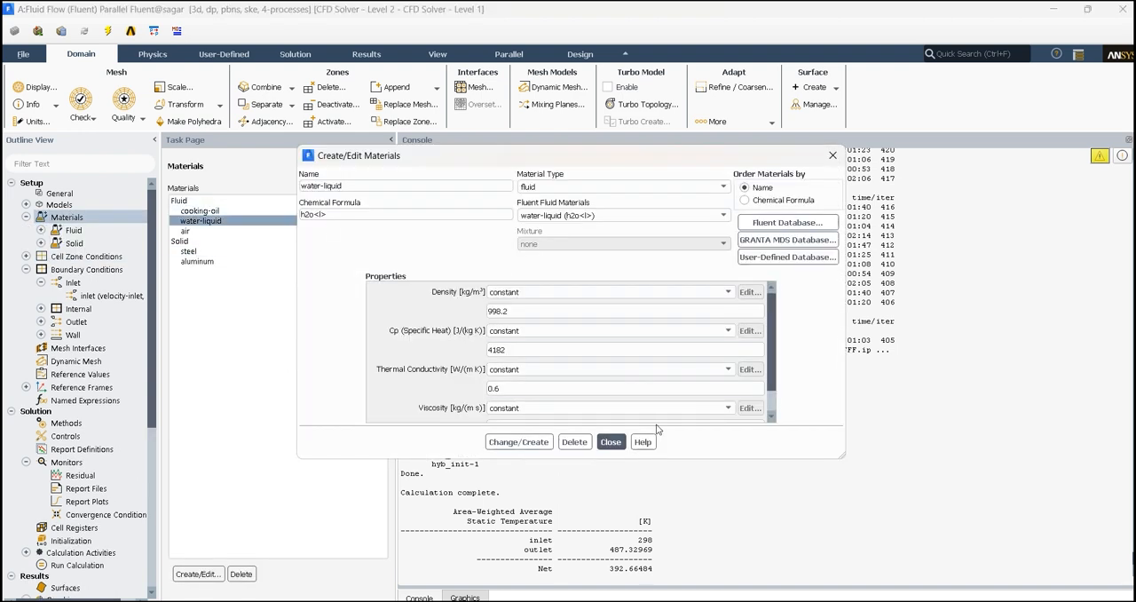
pyautogui.scroll(-1, 531, 412)
pyautogui.moveTo(541, 400); pyautogui.dragTo(463, 400)
pyautogui.click(397, 185)
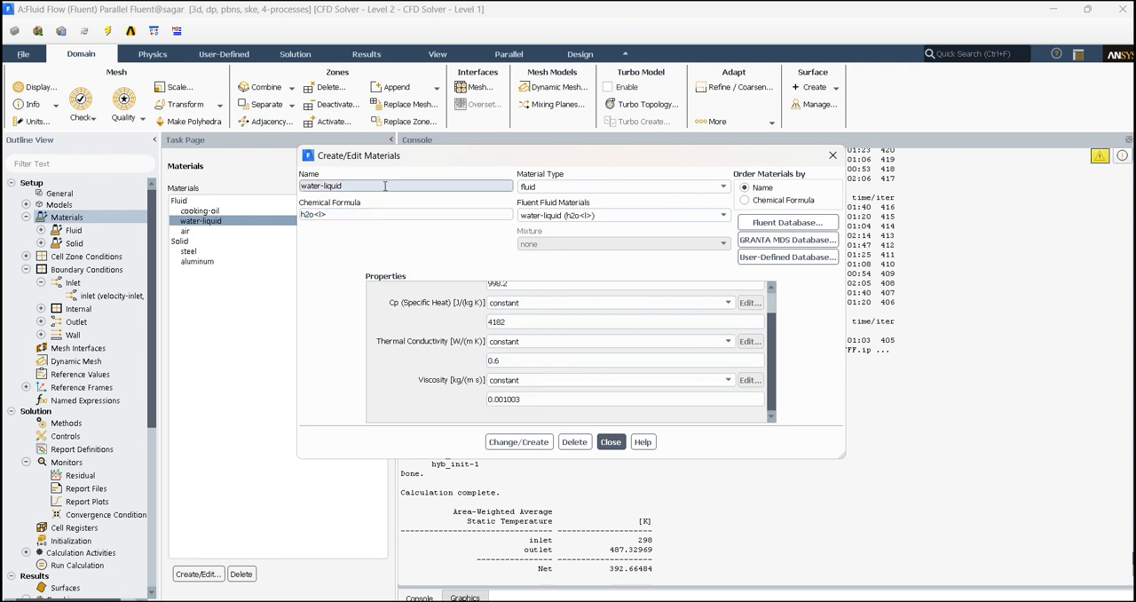
# Check cooking-oil's viscosity, then set the viscosity of water-liquid to 0.035 kg/(m s) and save the material change.
pyautogui.click(632, 216)
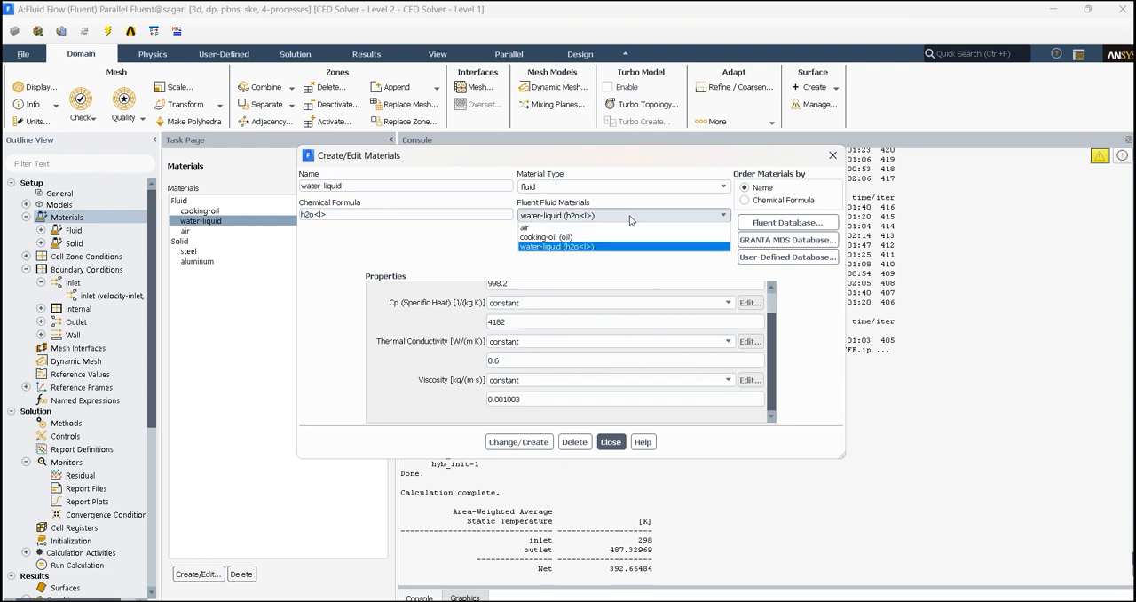
pyautogui.click(614, 237)
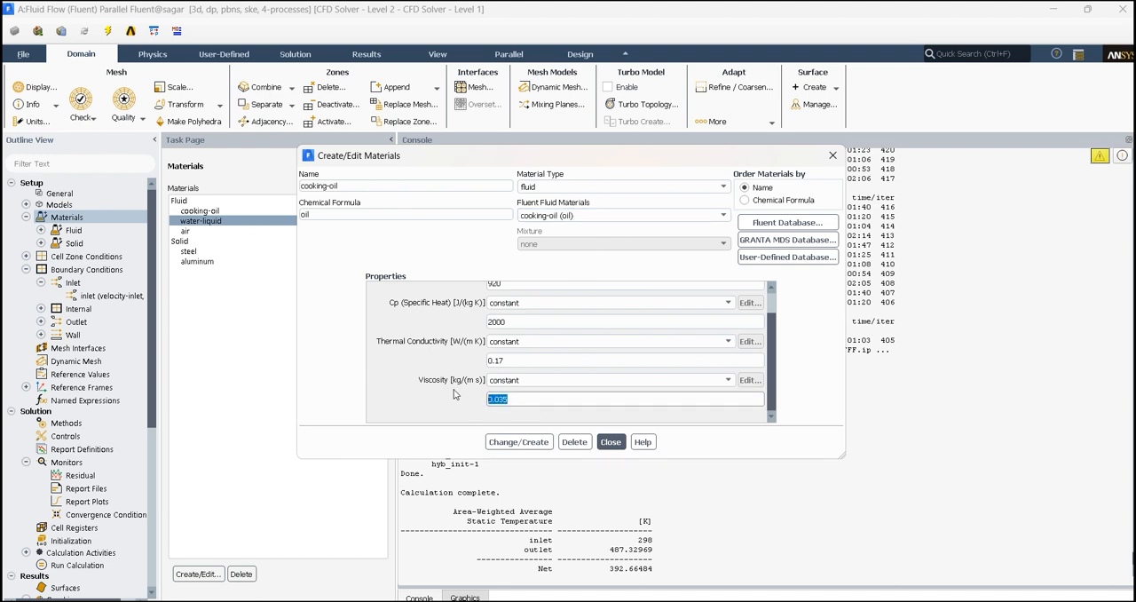
pyautogui.click(592, 215)
pyautogui.click(592, 245)
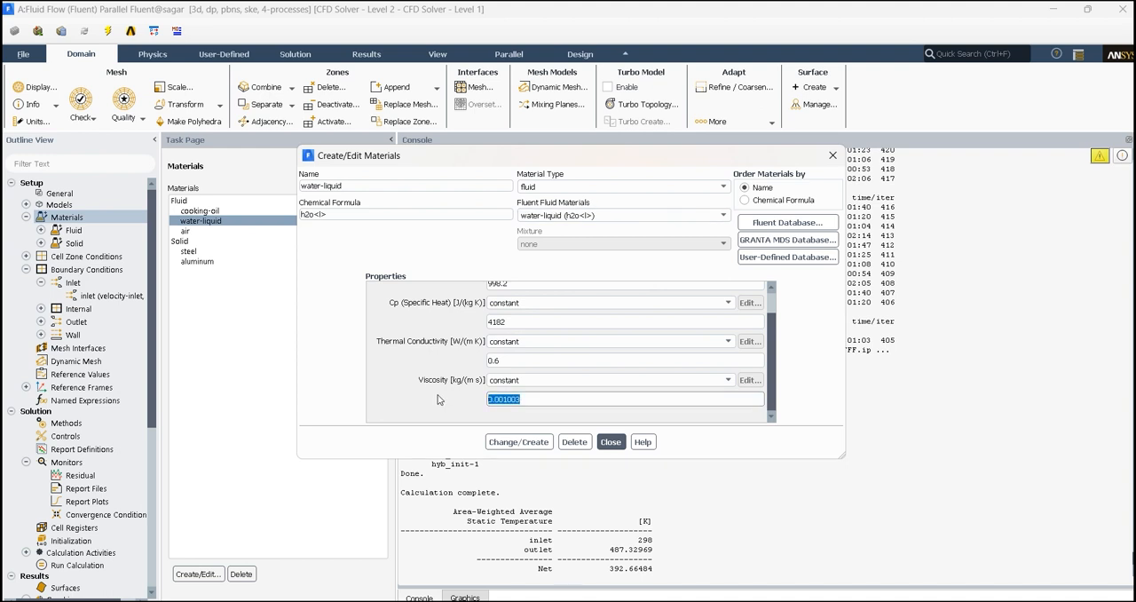
pyautogui.write('0.035')
pyautogui.click(532, 443)
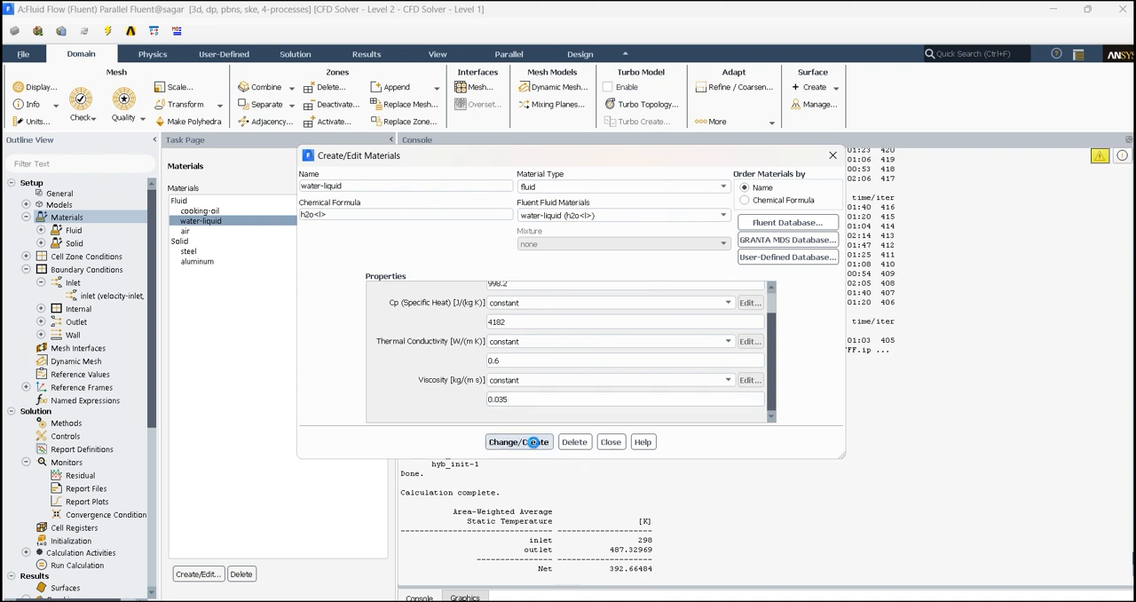
pyautogui.click(610, 441)
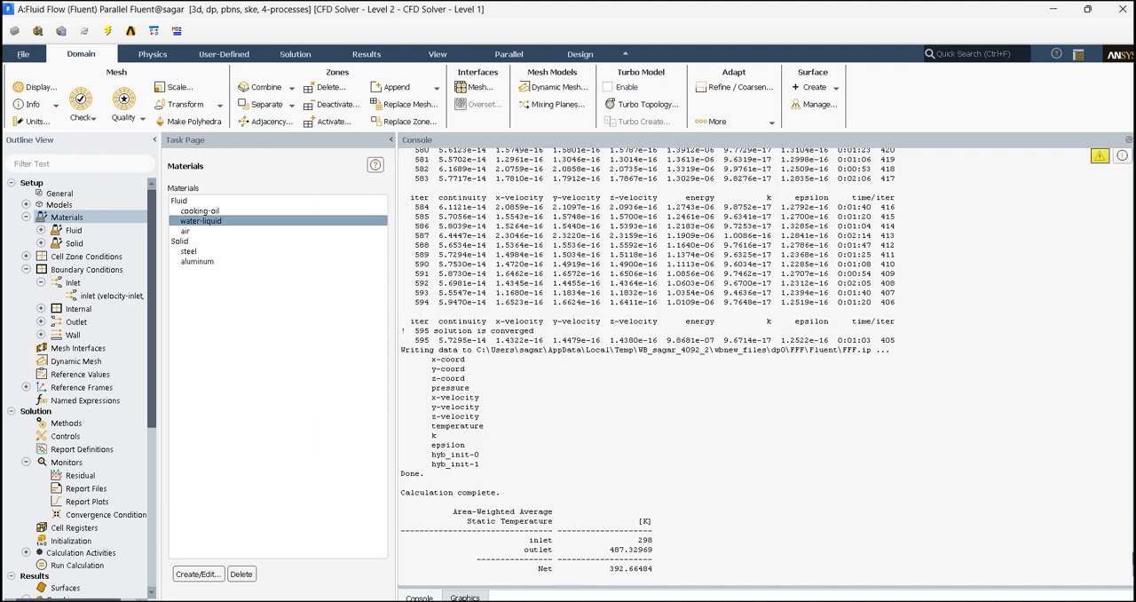
# Switch to the viscous document in Word and make the line "Applied temp on walls :573k → 300*c" bold.
pyautogui.scroll(-2, 89, 461)
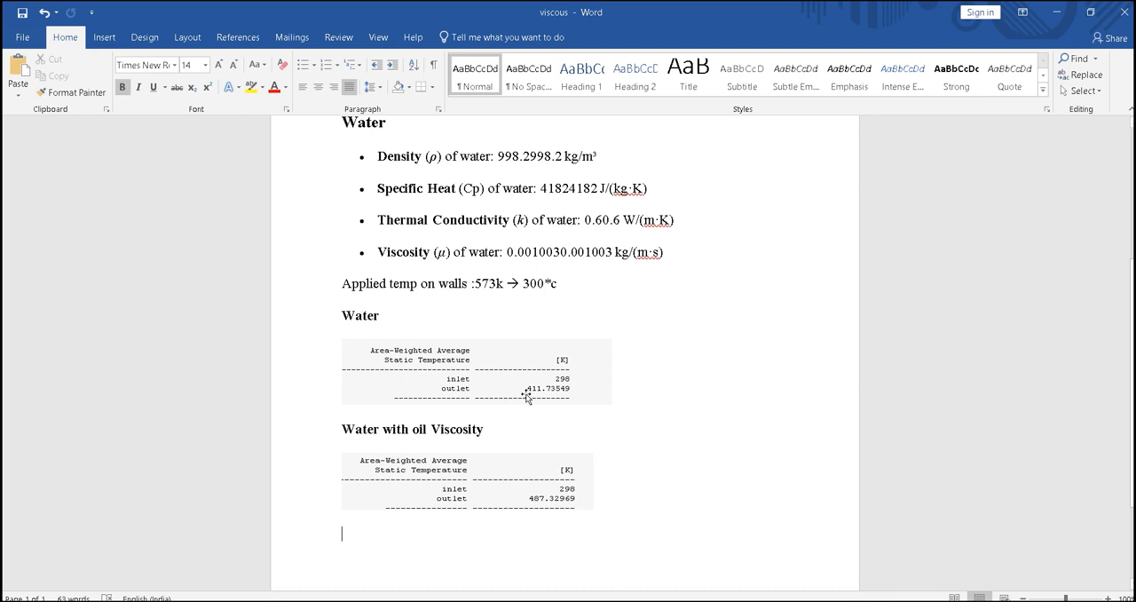
pyautogui.click(290, 287)
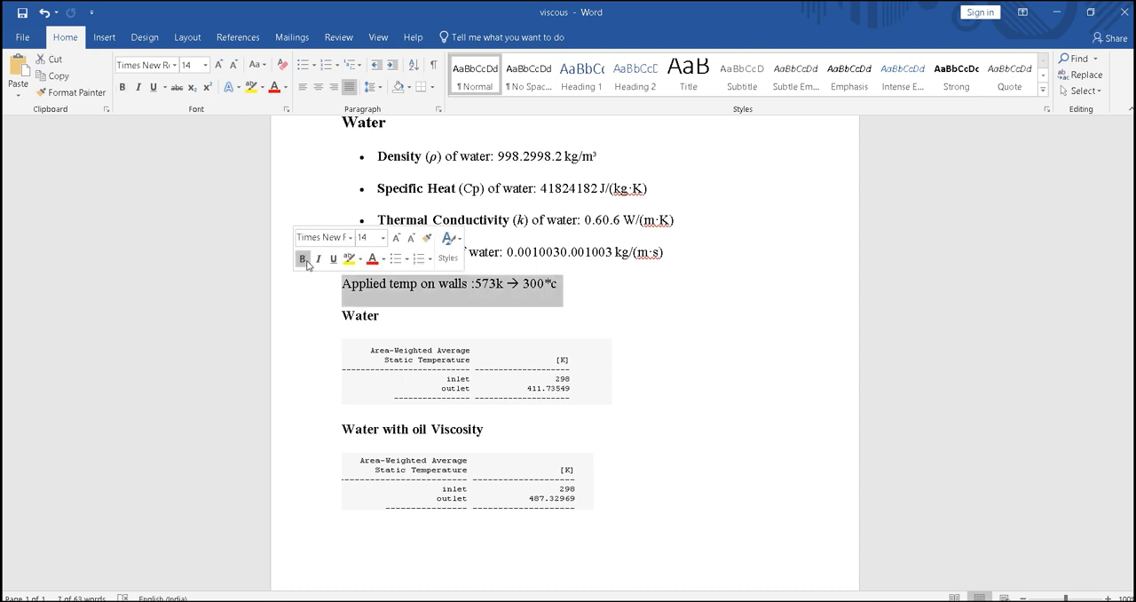
pyautogui.click(301, 258)
pyautogui.click(661, 298)
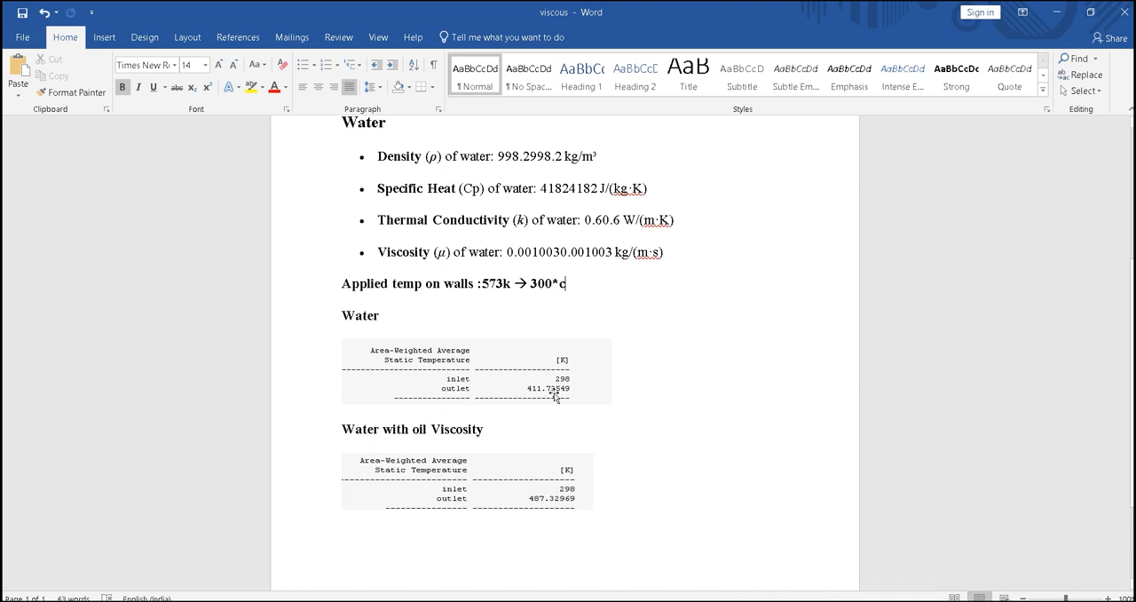
# Subtract 273 from 411 in Calculator to convert the water outlet temperature to Celsius, and return to the Word document.
pyautogui.press('XF86Calculator')
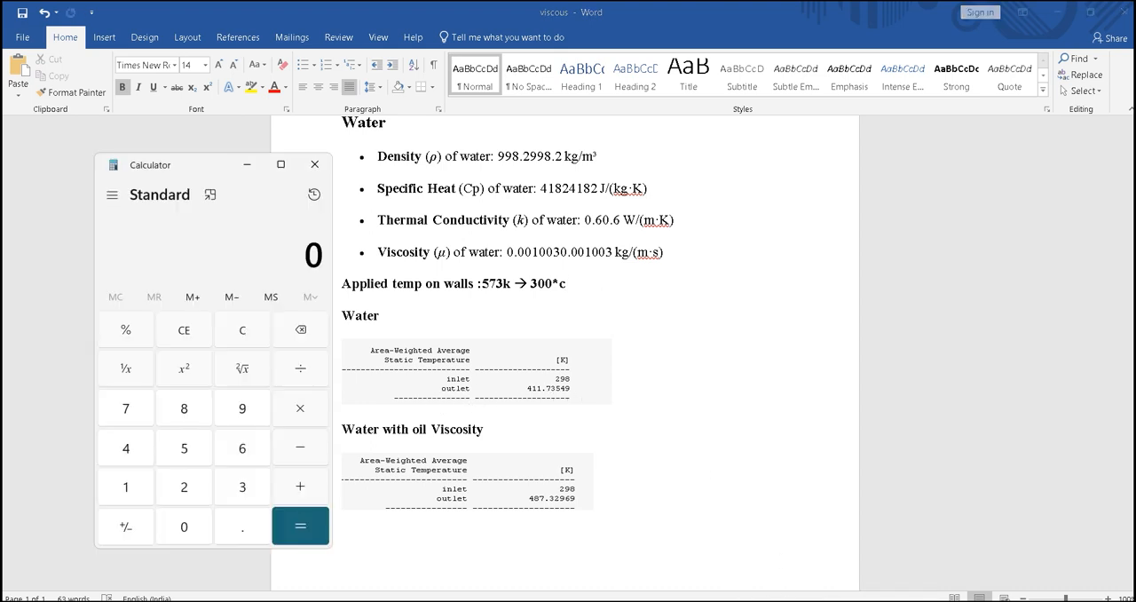
pyautogui.write('411')
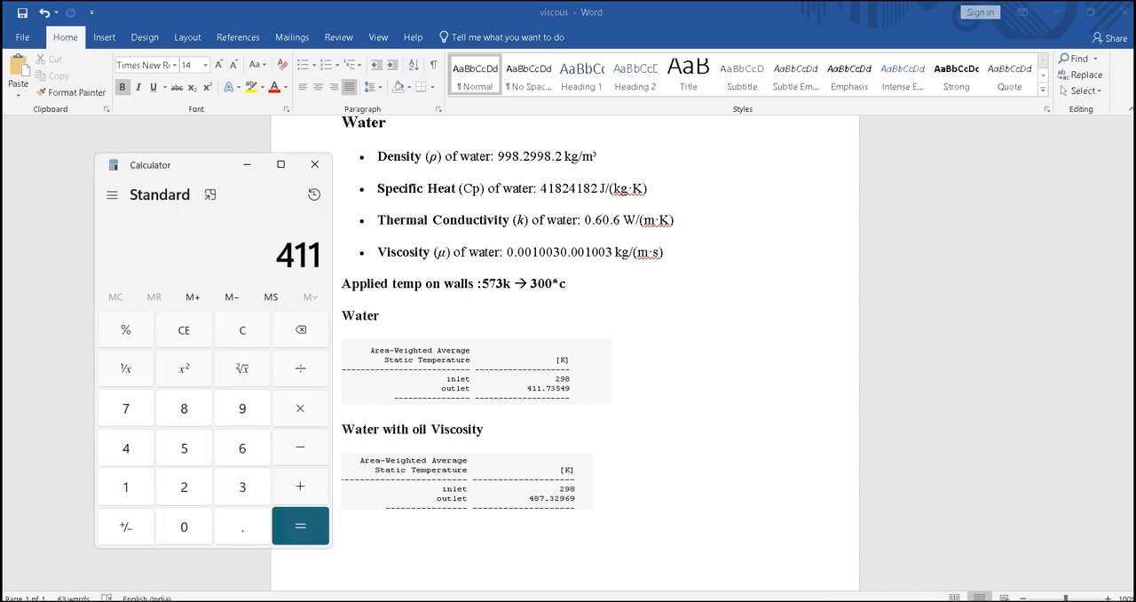
pyautogui.write(' - 273')
pyautogui.press('Return')
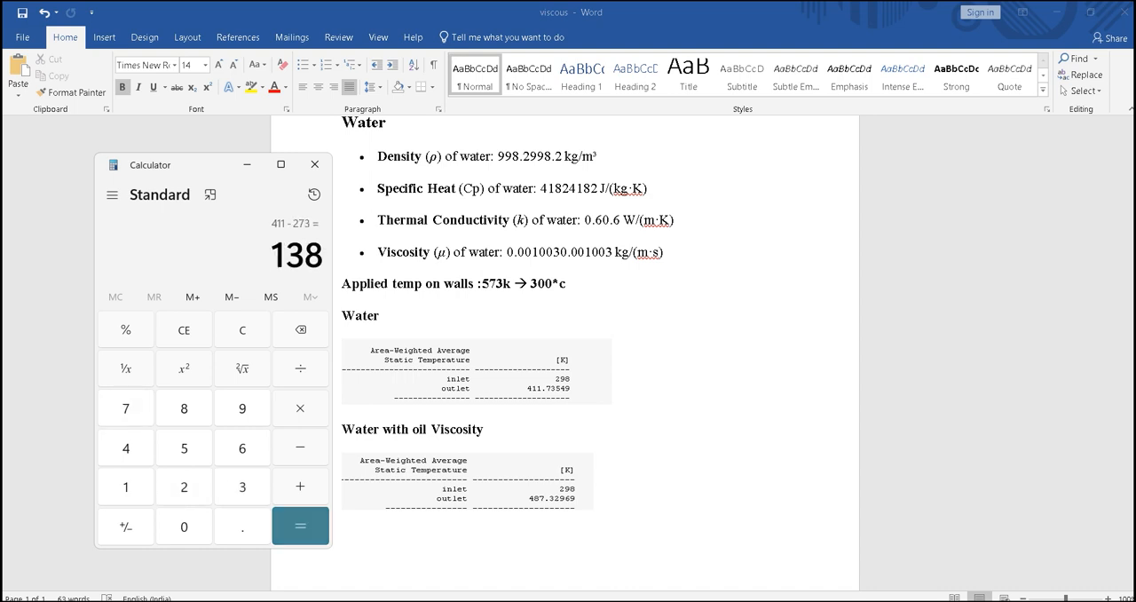
pyautogui.click(326, 165)
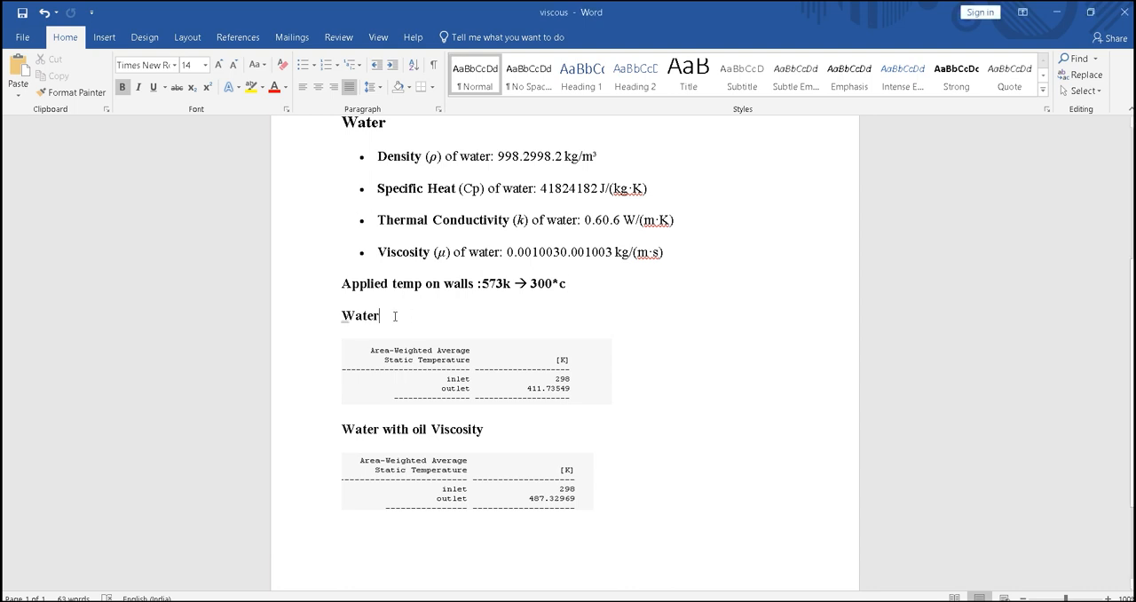
# Append "→138c" to the Water heading above the first temperature result.
pyautogui.rightClick(394, 321)
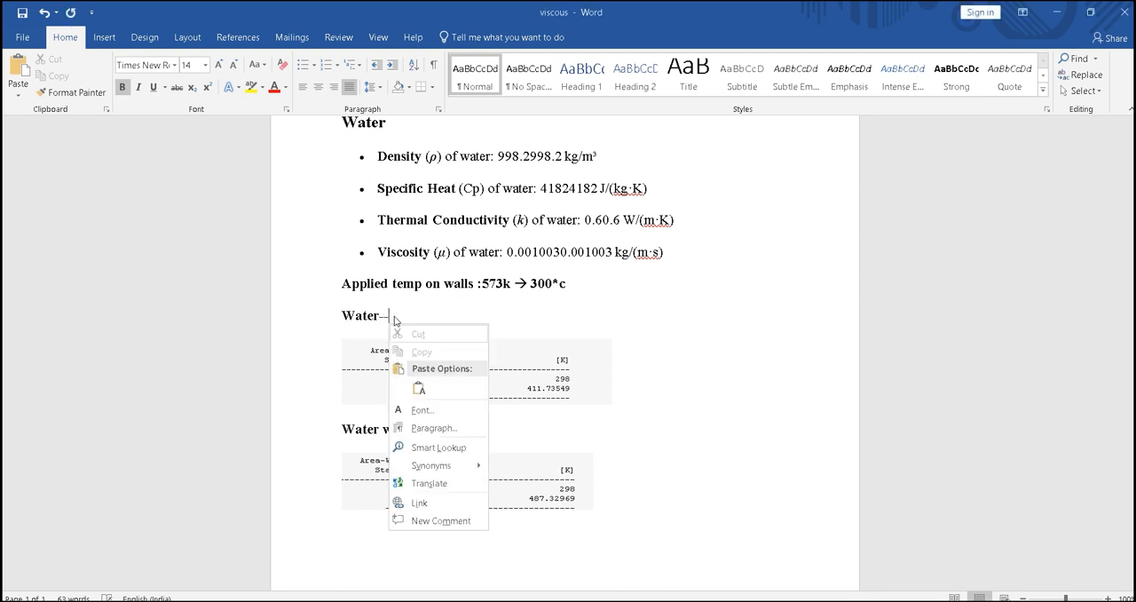
pyautogui.click(394, 316)
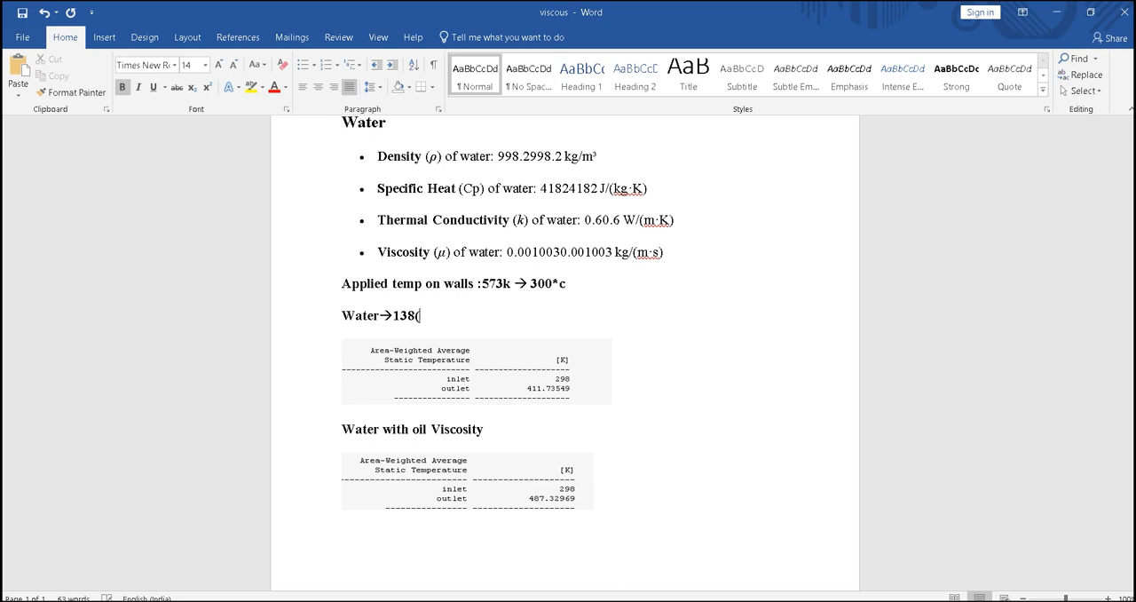
pyautogui.write('138c')
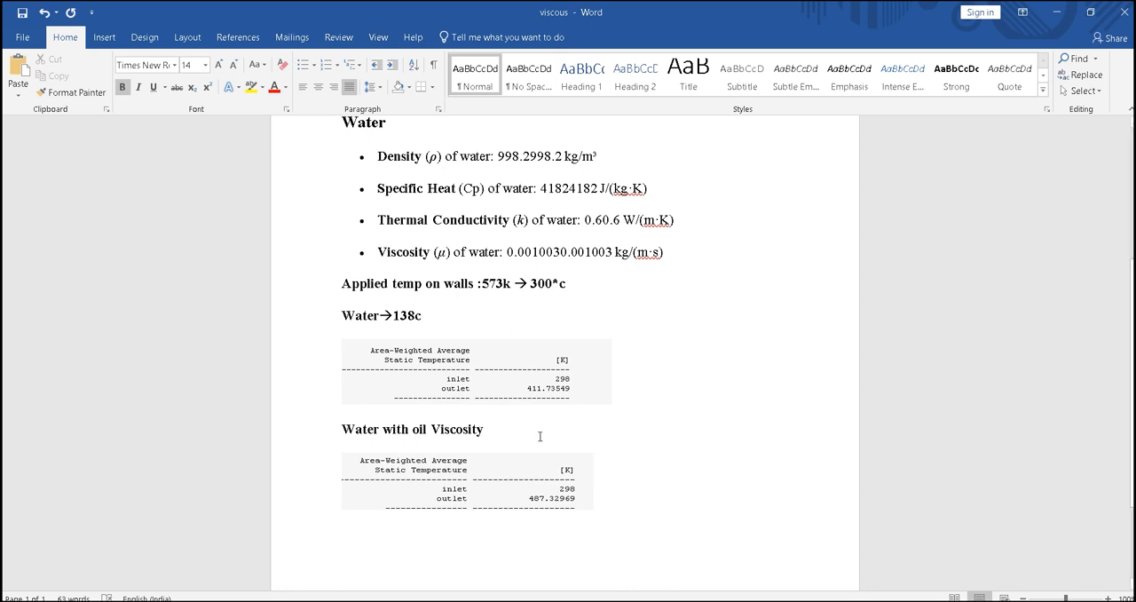
pyautogui.write('-')
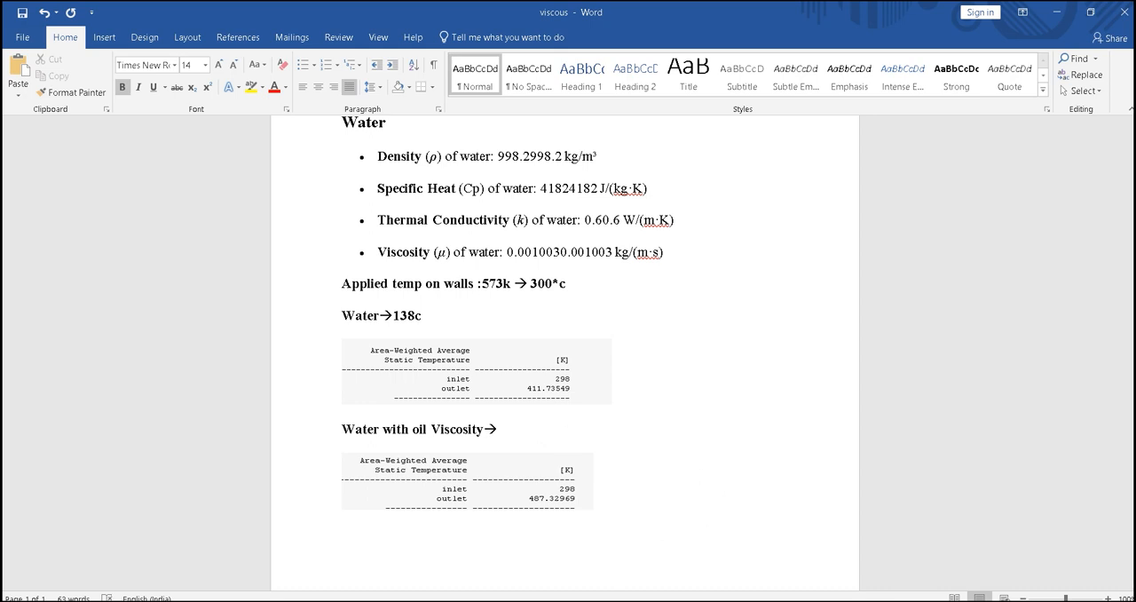
# Convert the oil-viscosity outlet temperature with 487 - 273 in Calculator and append "→ 214c" to the "Water with oil Viscosity" heading in Word.
pyautogui.click(683, 600)
pyautogui.click(241, 330)
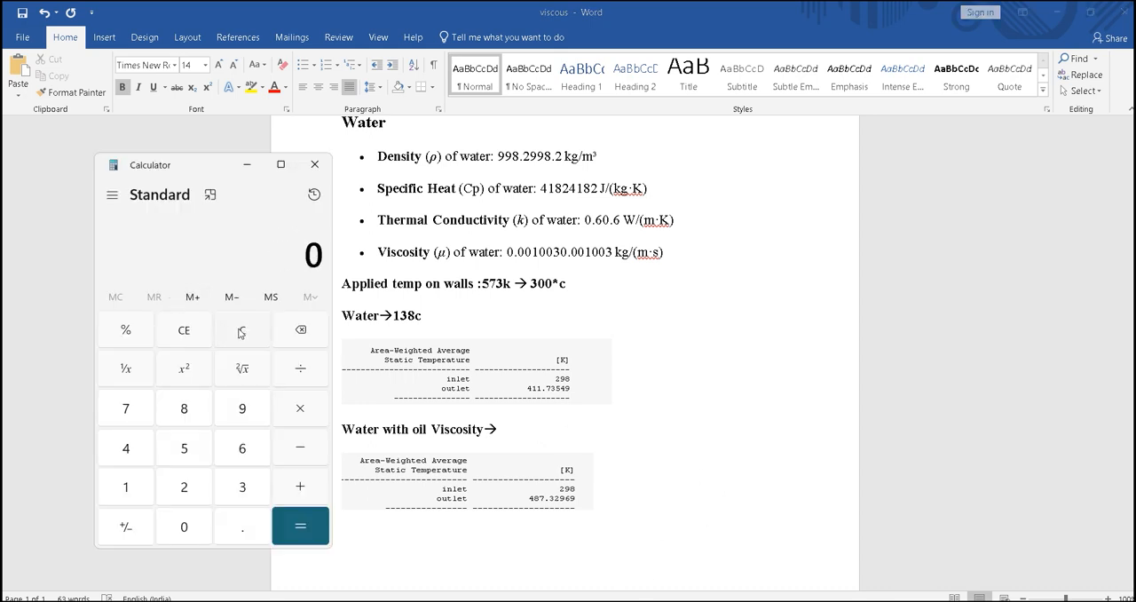
pyautogui.write('48')
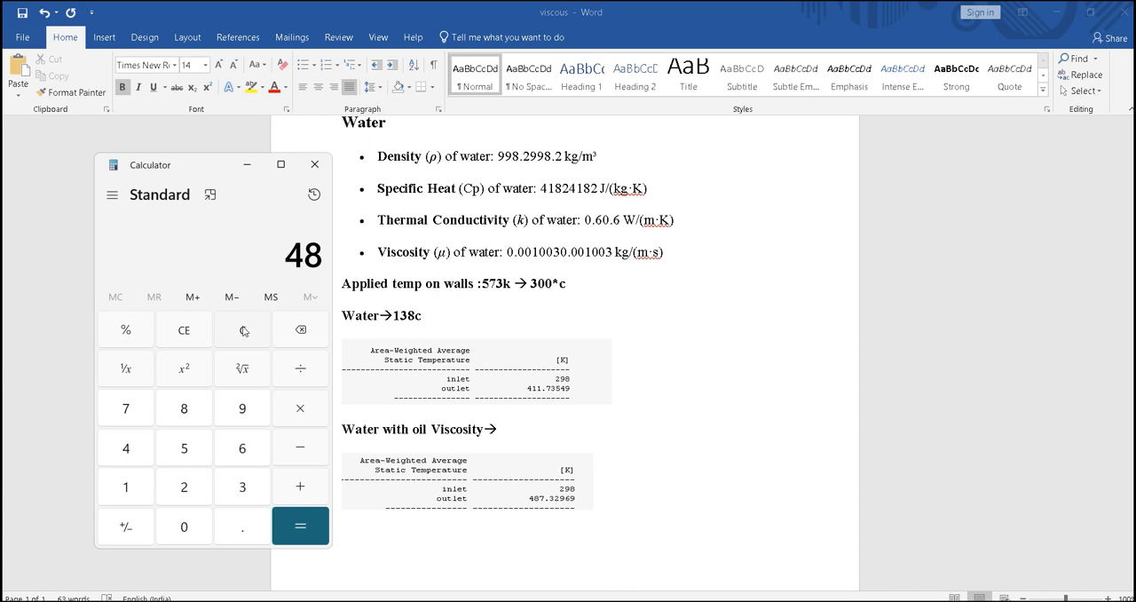
pyautogui.click(244, 332)
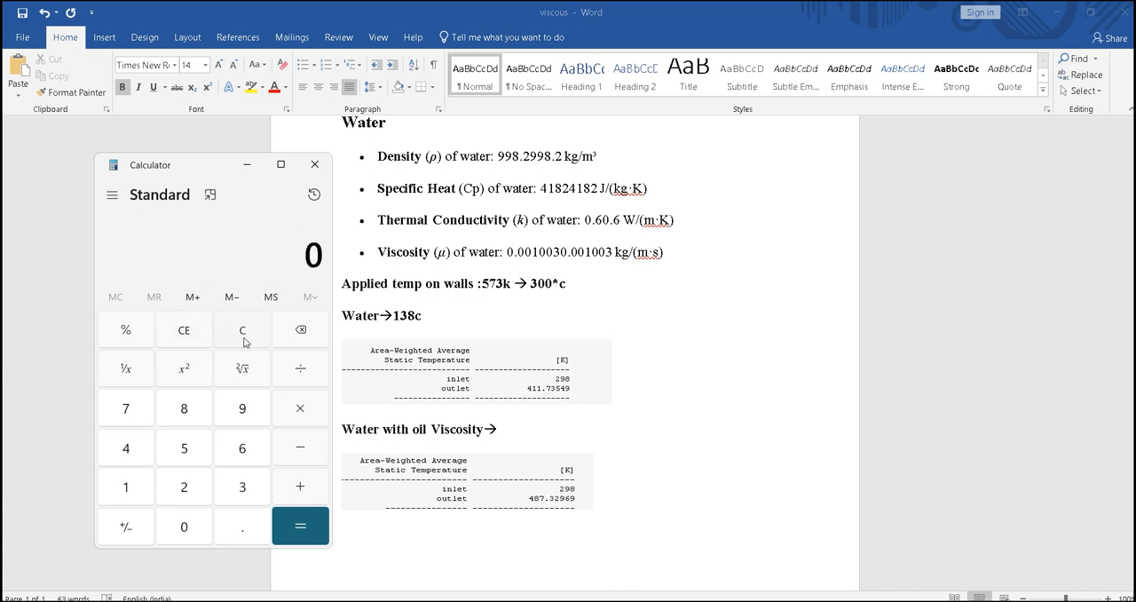
pyautogui.write('4')
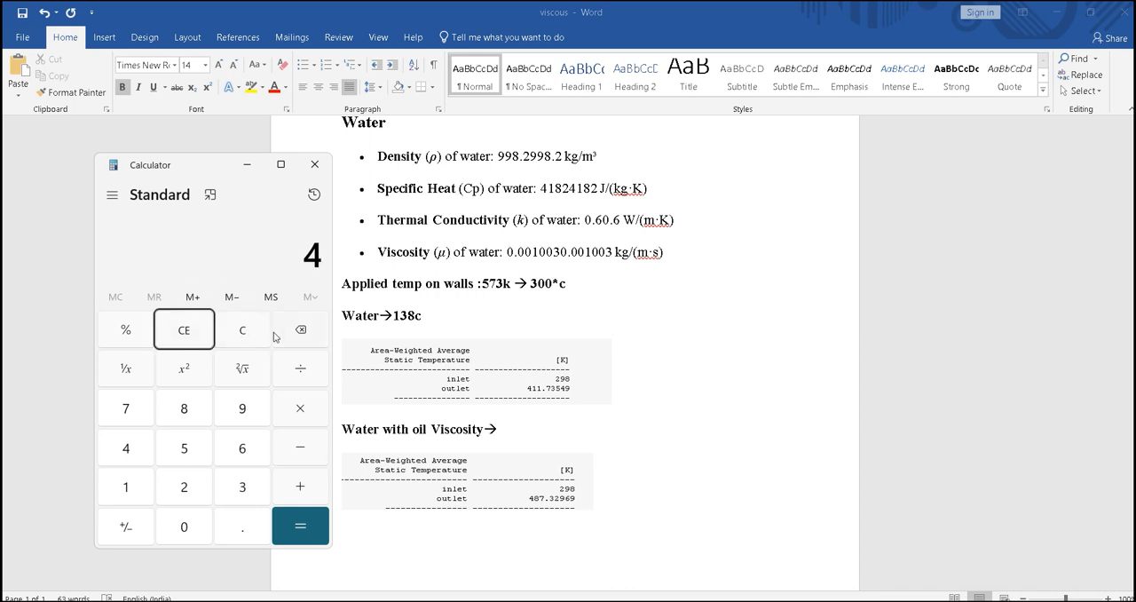
pyautogui.write('87 - 273')
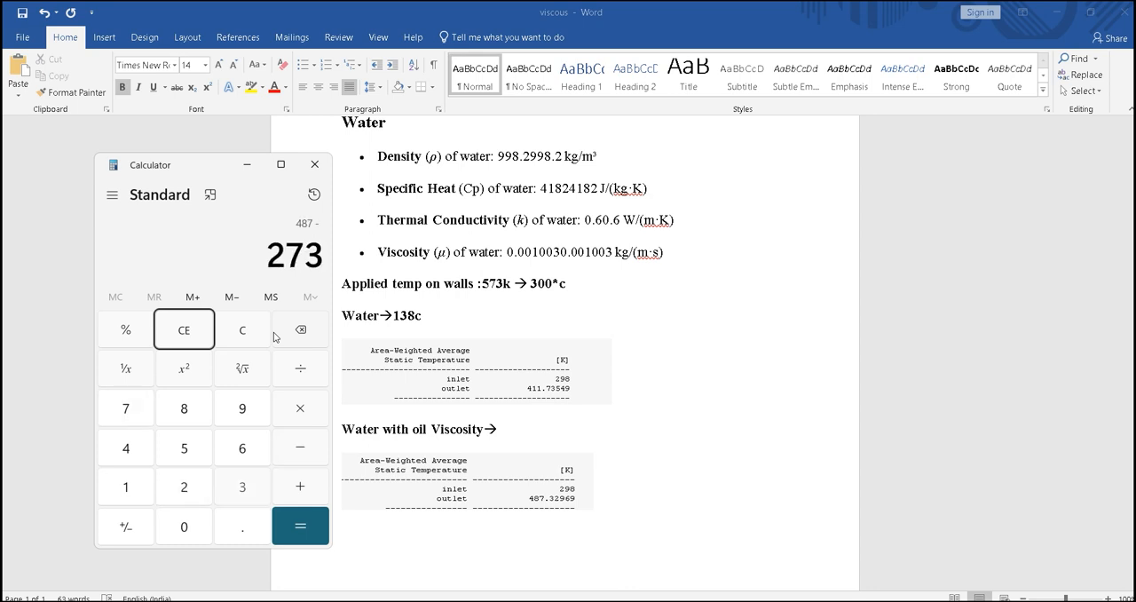
pyautogui.press('Return')
pyautogui.hotkey('alt', 'Tab')
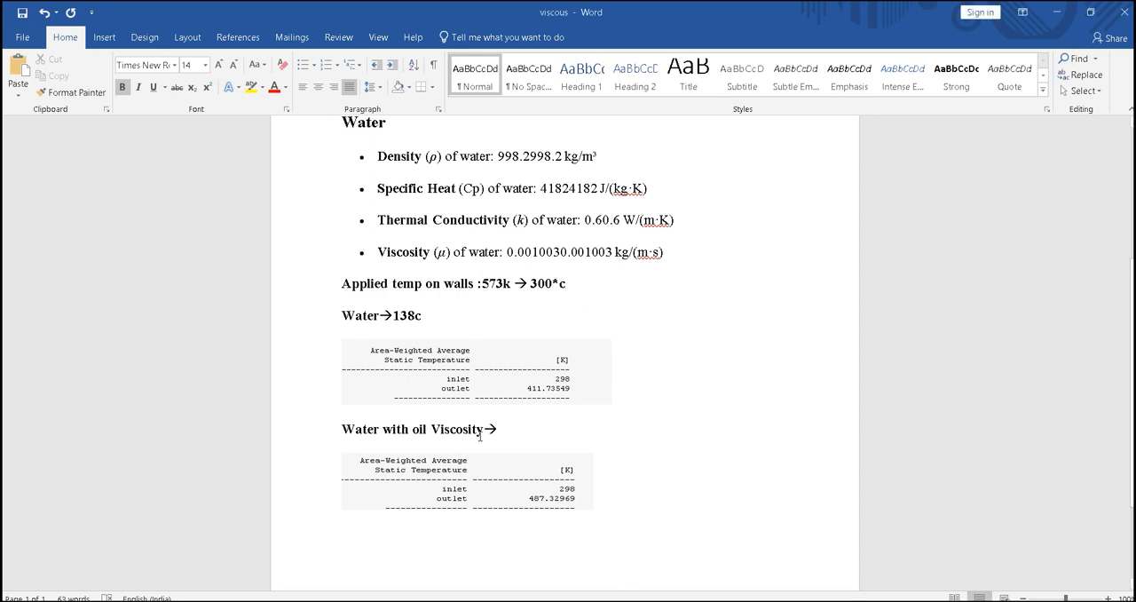
pyautogui.write('214c')
# Compare the Celsius outlet temperatures of both water cases with the listed viscosities of cooking oil and water.
pyautogui.moveTo(425, 320); pyautogui.dragTo(393, 319)
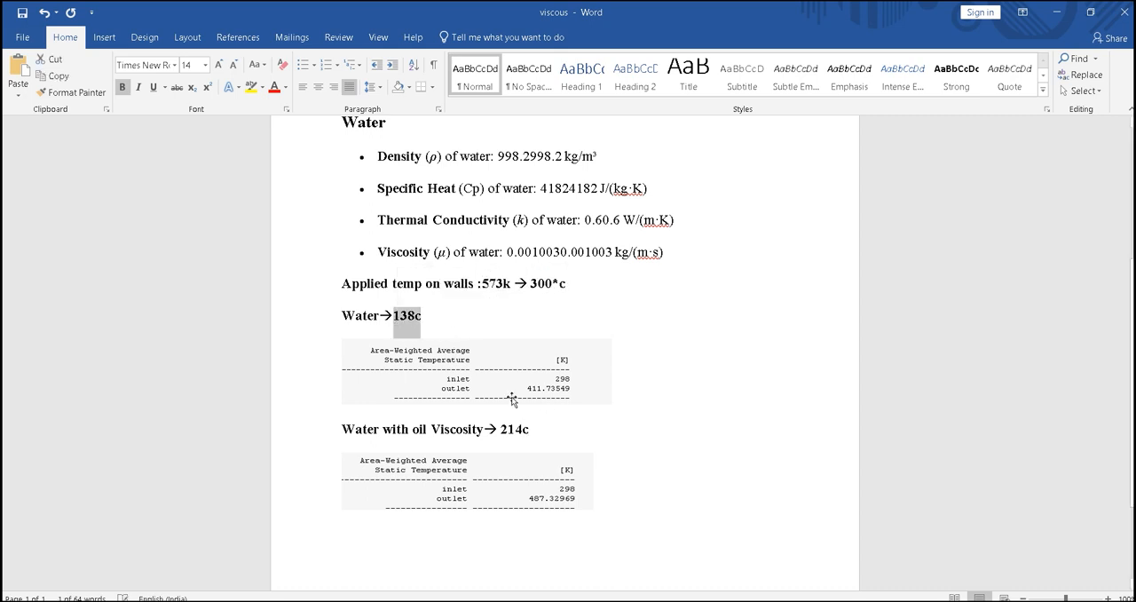
pyautogui.moveTo(533, 430); pyautogui.dragTo(502, 431)
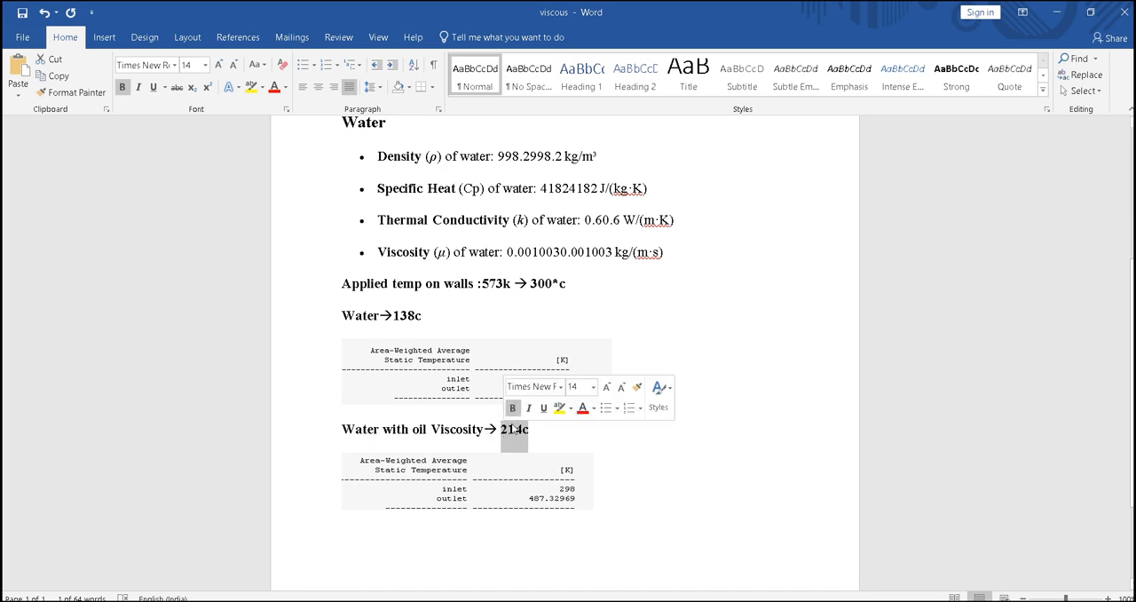
pyautogui.click(589, 431)
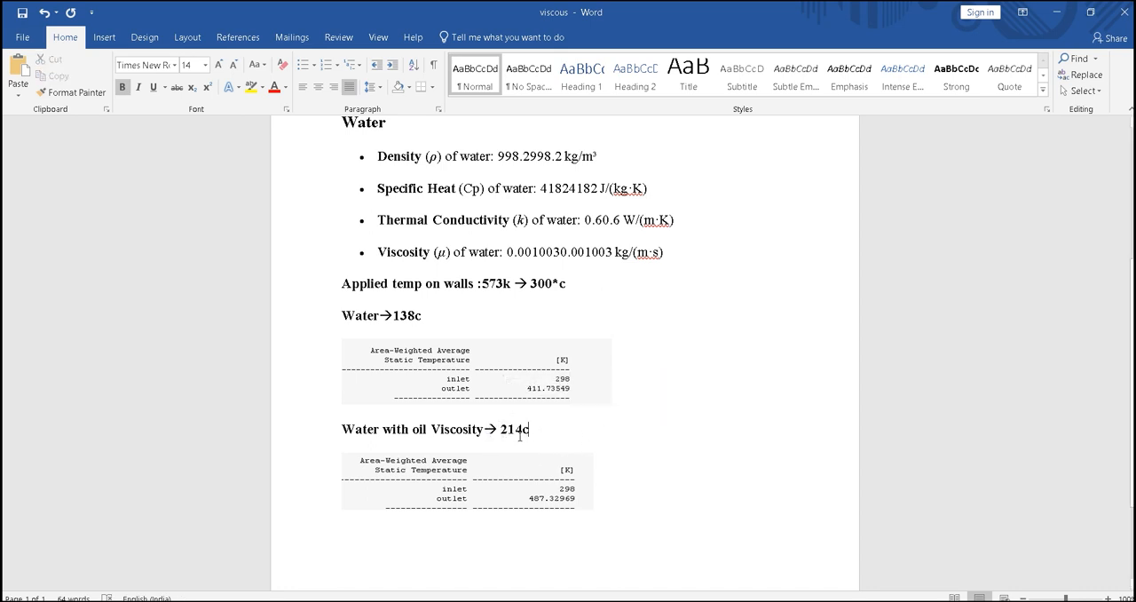
pyautogui.click(377, 346)
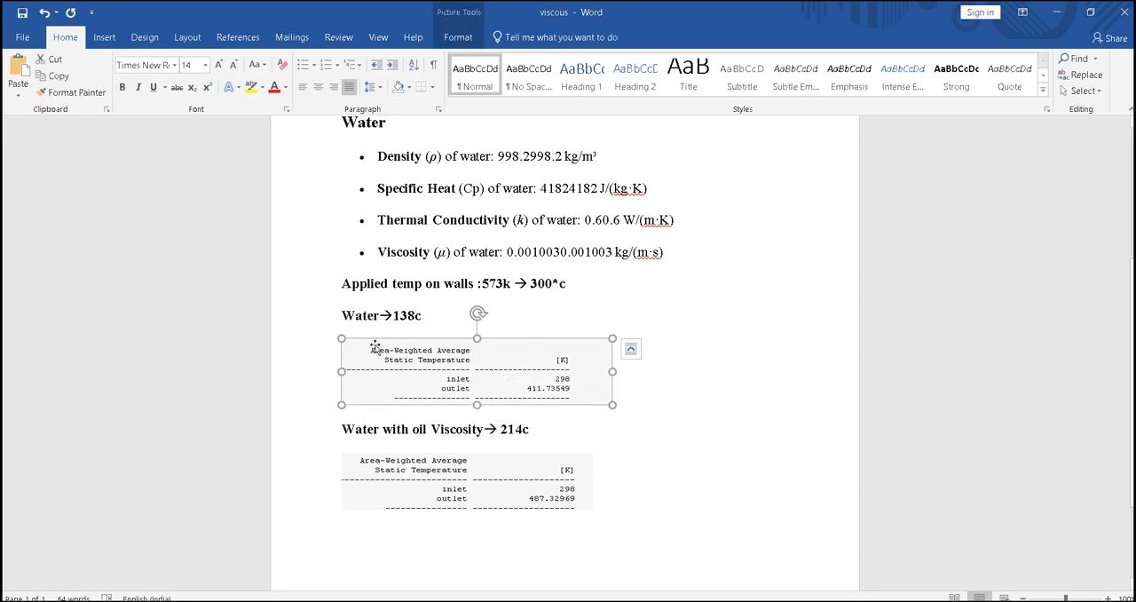
pyautogui.scroll(3, 355, 225)
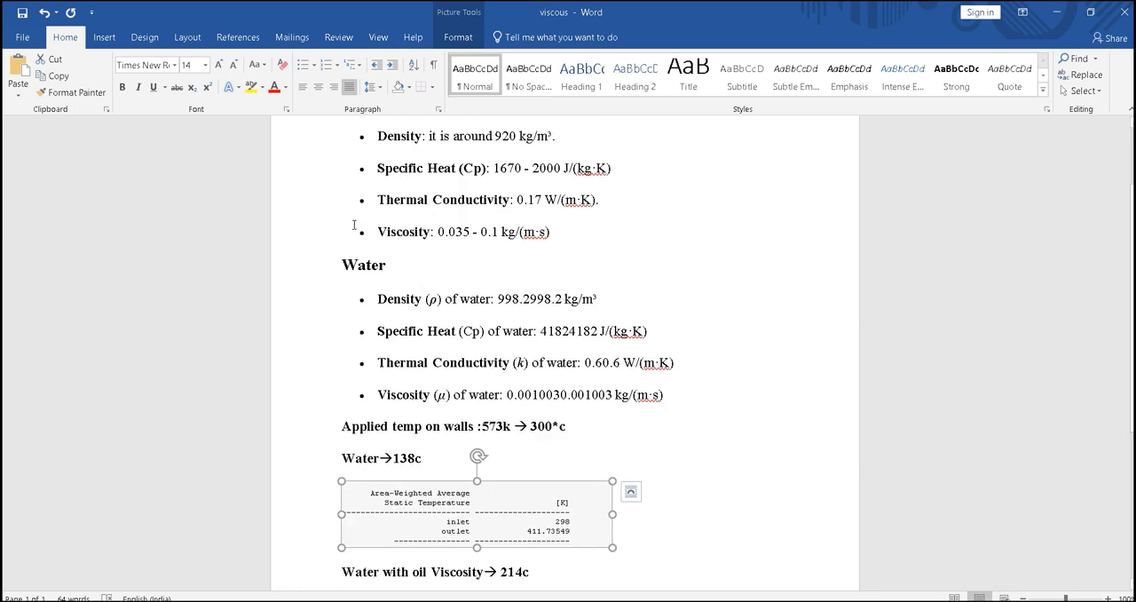
pyautogui.click(315, 401)
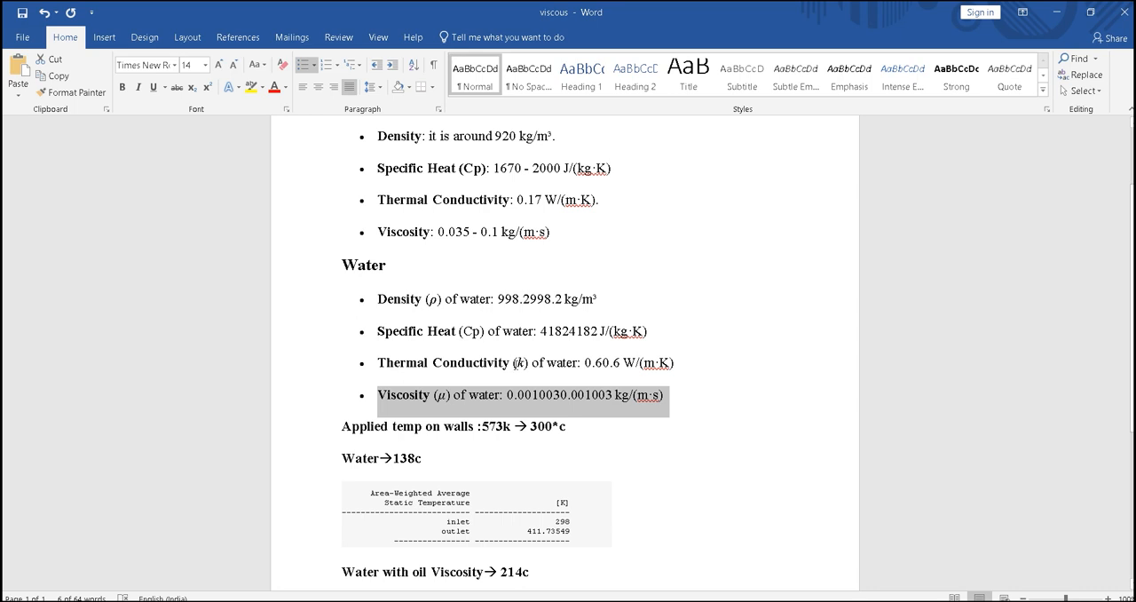
pyautogui.click(329, 237)
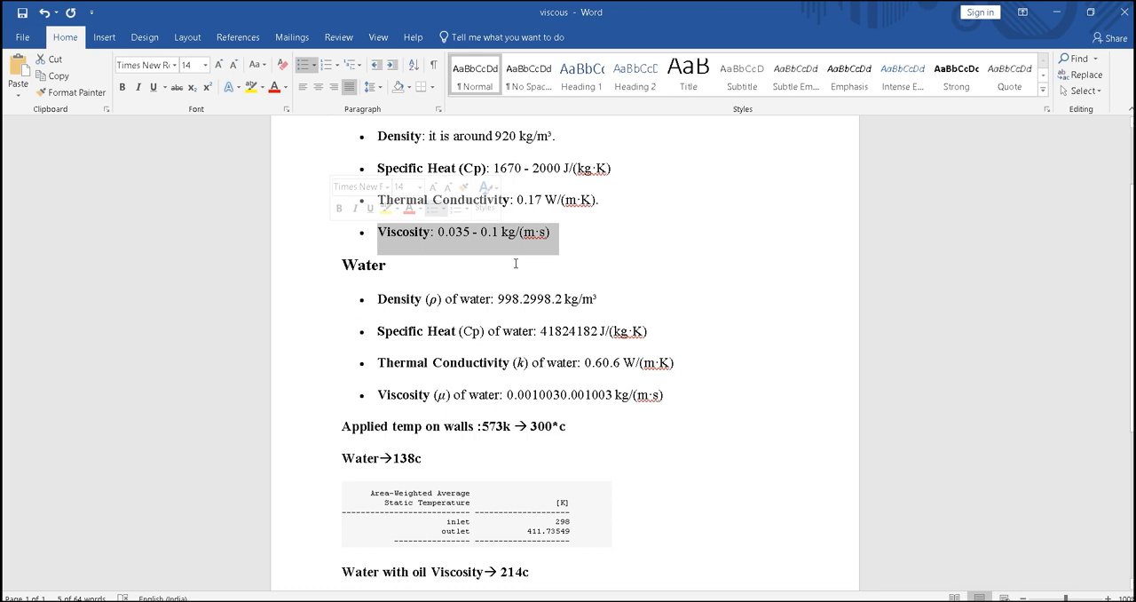
pyautogui.scroll(-3, 569, 359)
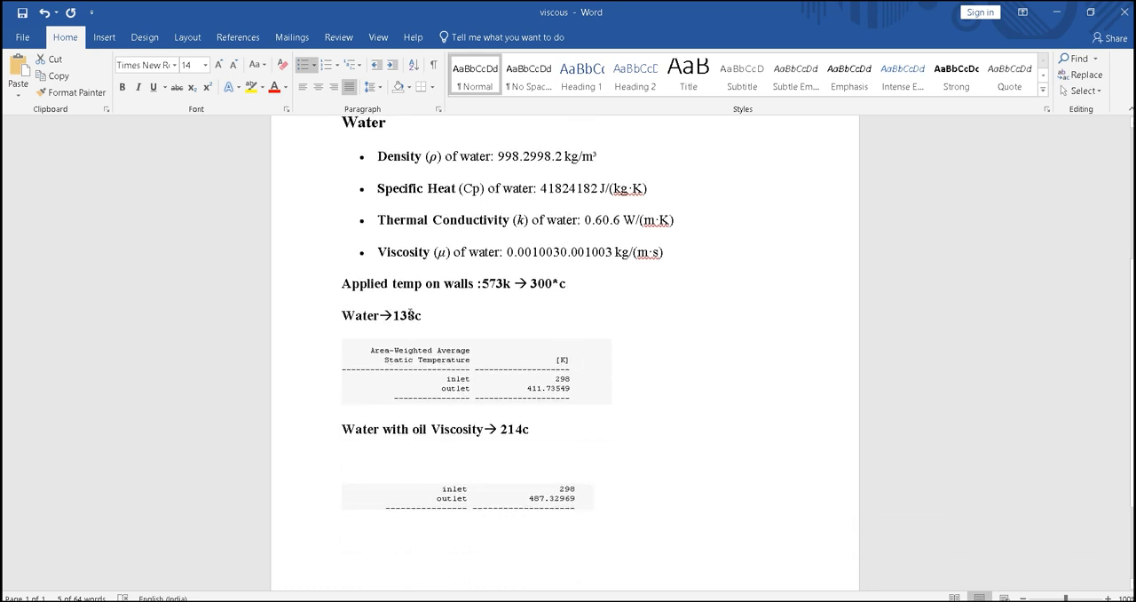
pyautogui.moveTo(530, 431); pyautogui.dragTo(503, 427)
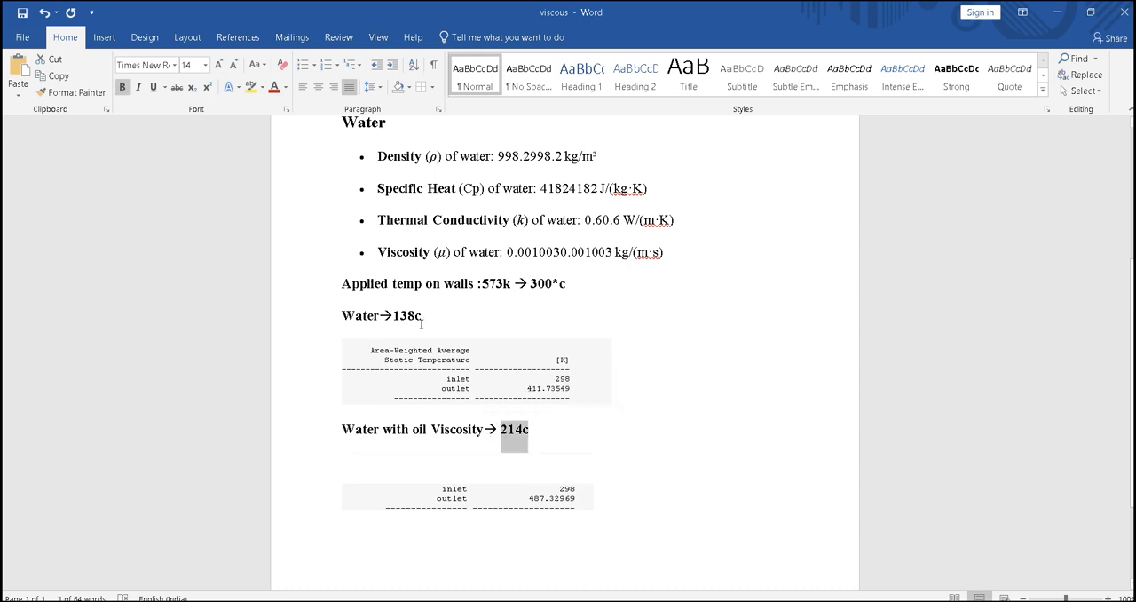
pyautogui.click(560, 428)
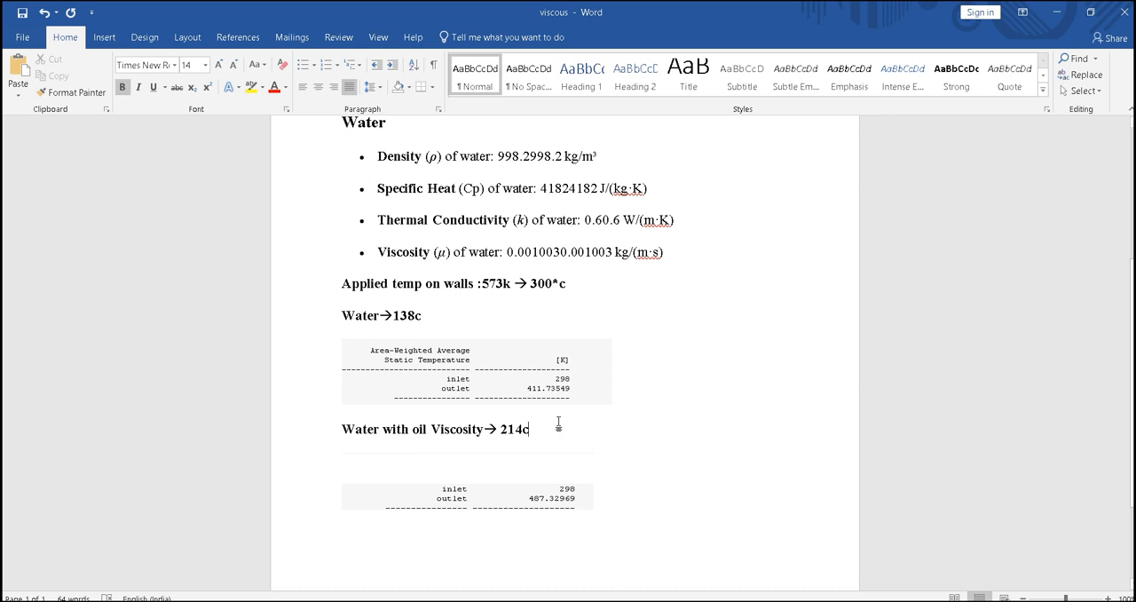
pyautogui.scroll(6, 524, 385)
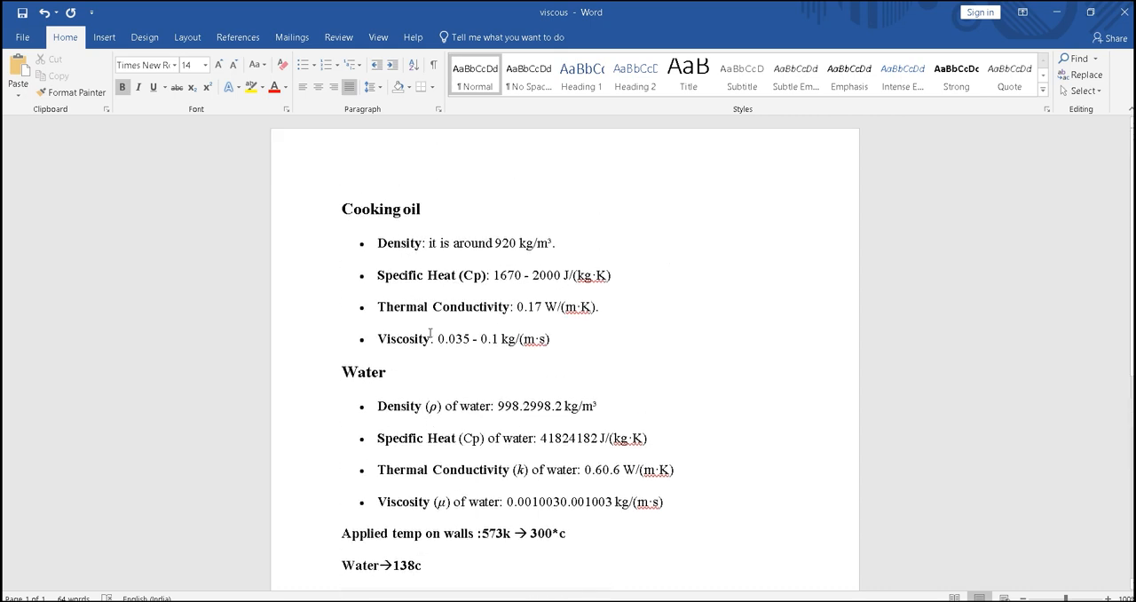
pyautogui.scroll(-3, 430, 333)
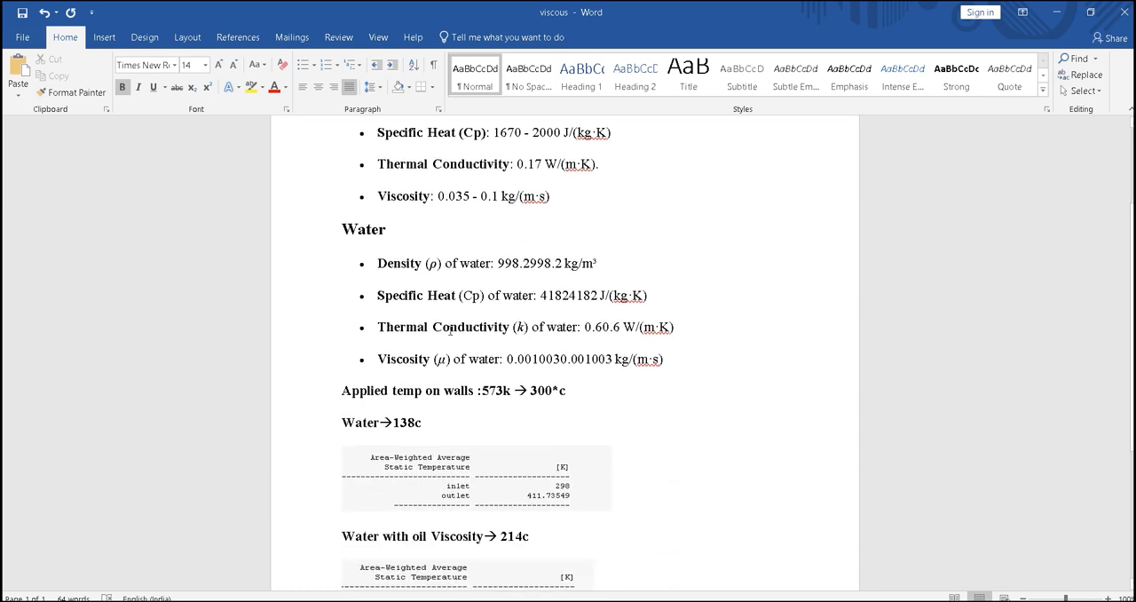
pyautogui.scroll(-4, 675, 308)
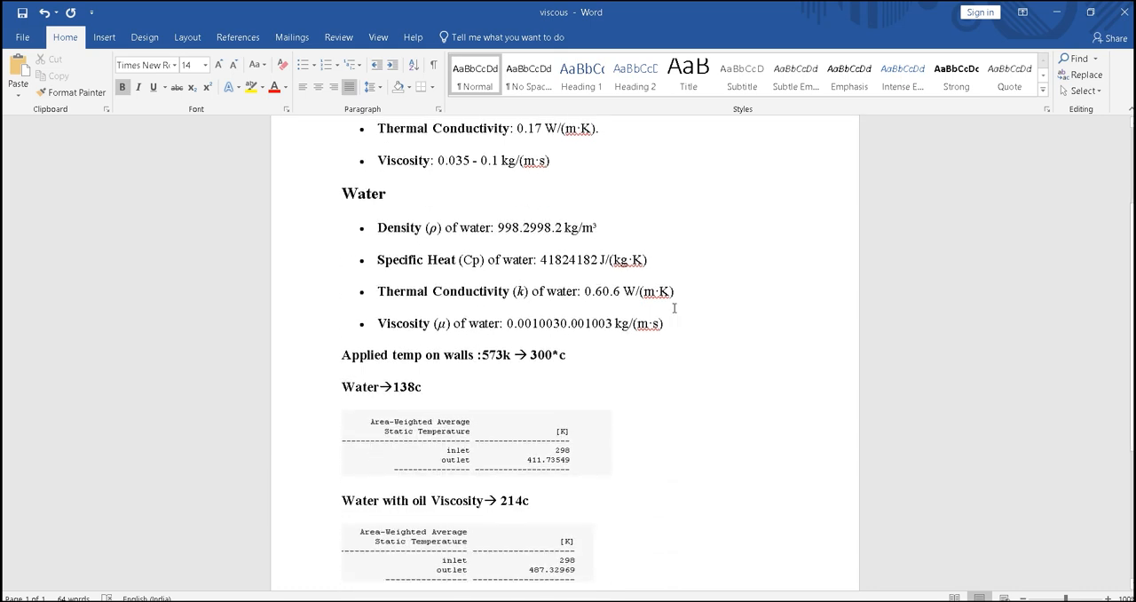